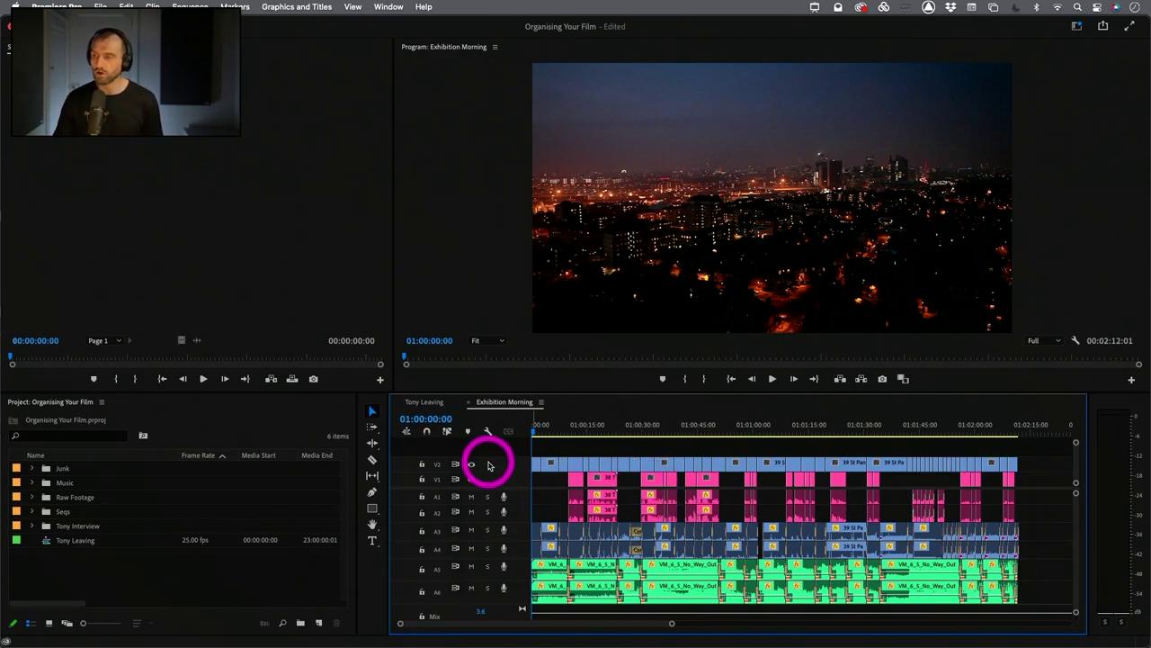
# Make the V2 video track in the Exhibition Morning sequence slightly taller.
pyautogui.moveTo(485, 456); pyautogui.dragTo(484, 450)
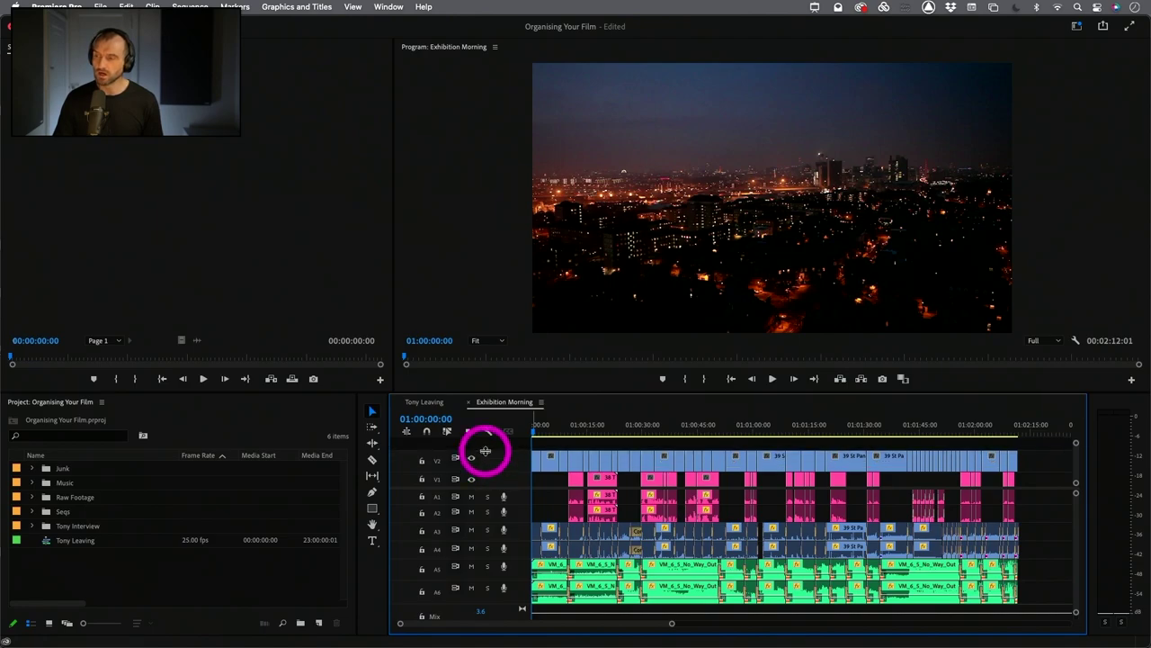
pyautogui.moveTo(611, 537); pyautogui.dragTo(534, 555)
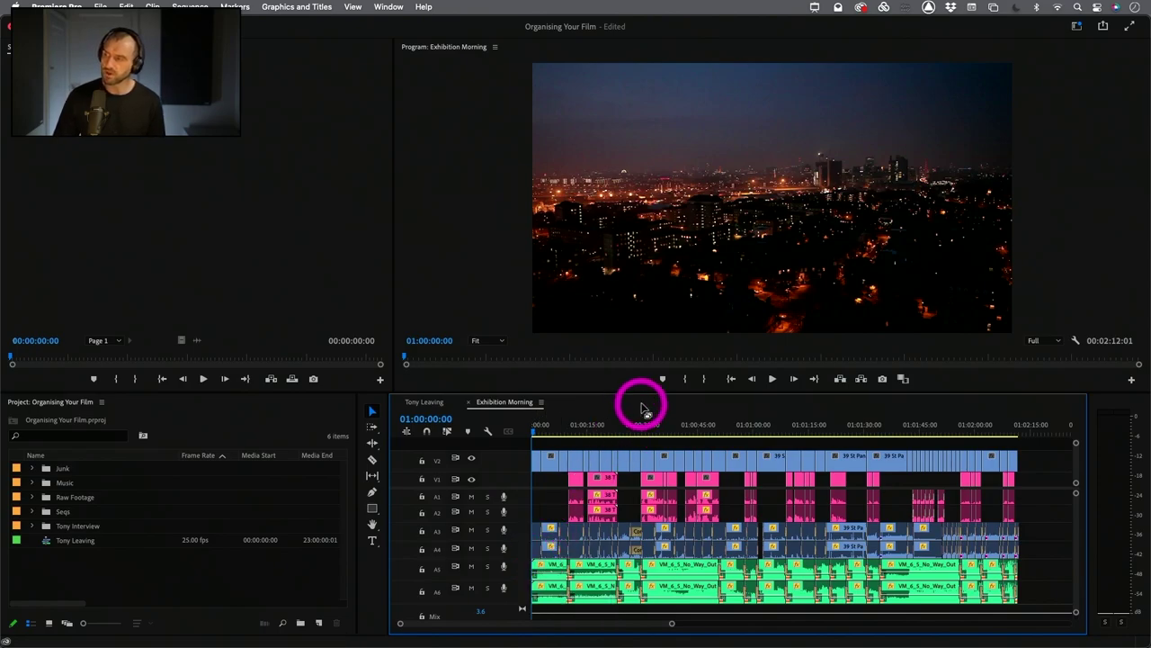
pyautogui.moveTo(895, 445)
pyautogui.mouseDown()
pyautogui.moveTo(992, 457)
pyautogui.moveTo(984, 437)
pyautogui.moveTo(1041, 432)
pyautogui.moveTo(1028, 430)
pyautogui.moveTo(1023, 454)
pyautogui.mouseUp()
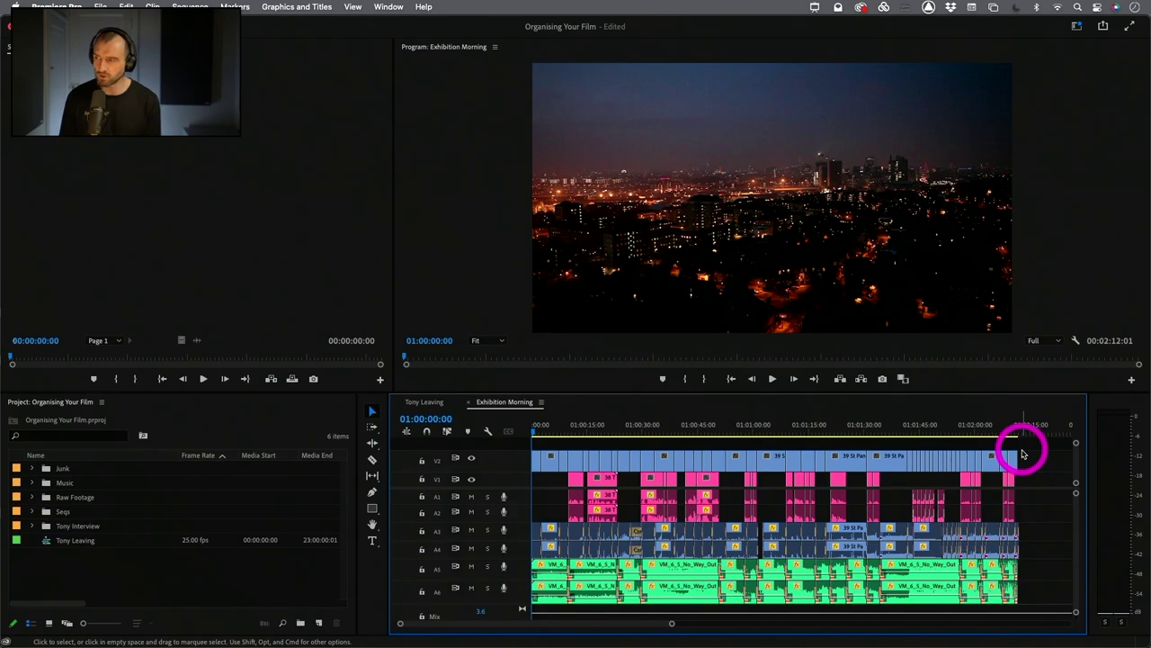
# Check two spots in the second half of the Exhibition Morning sequence, then play it from the start at 01:00:00:00.
pyautogui.click(890, 424)
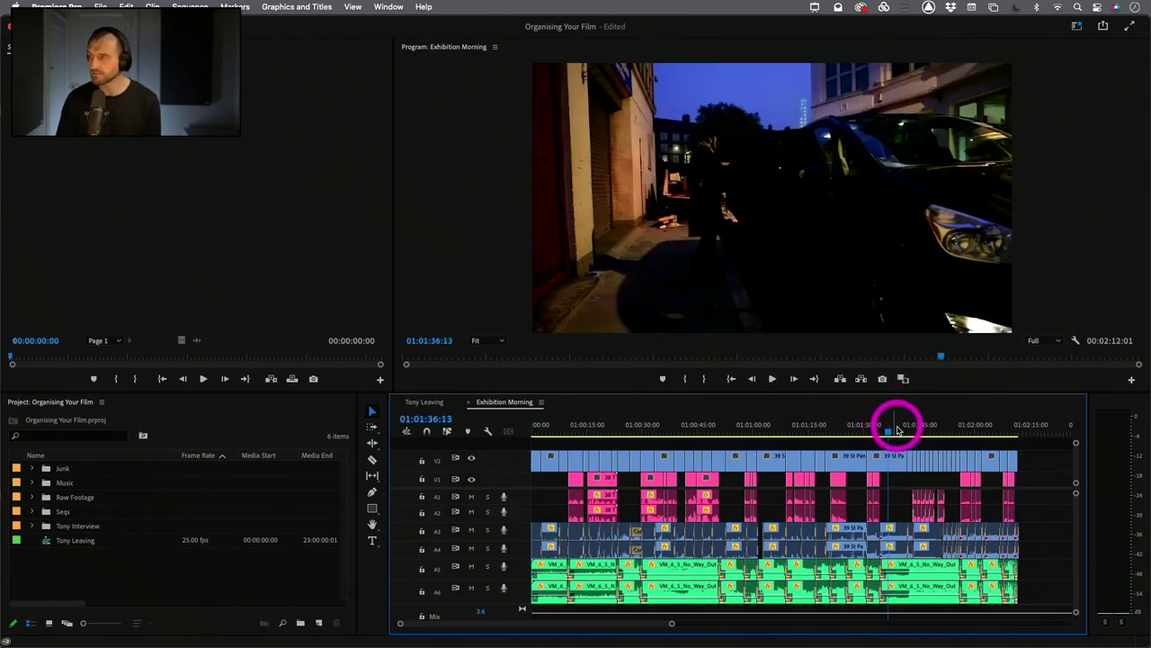
pyautogui.click(842, 425)
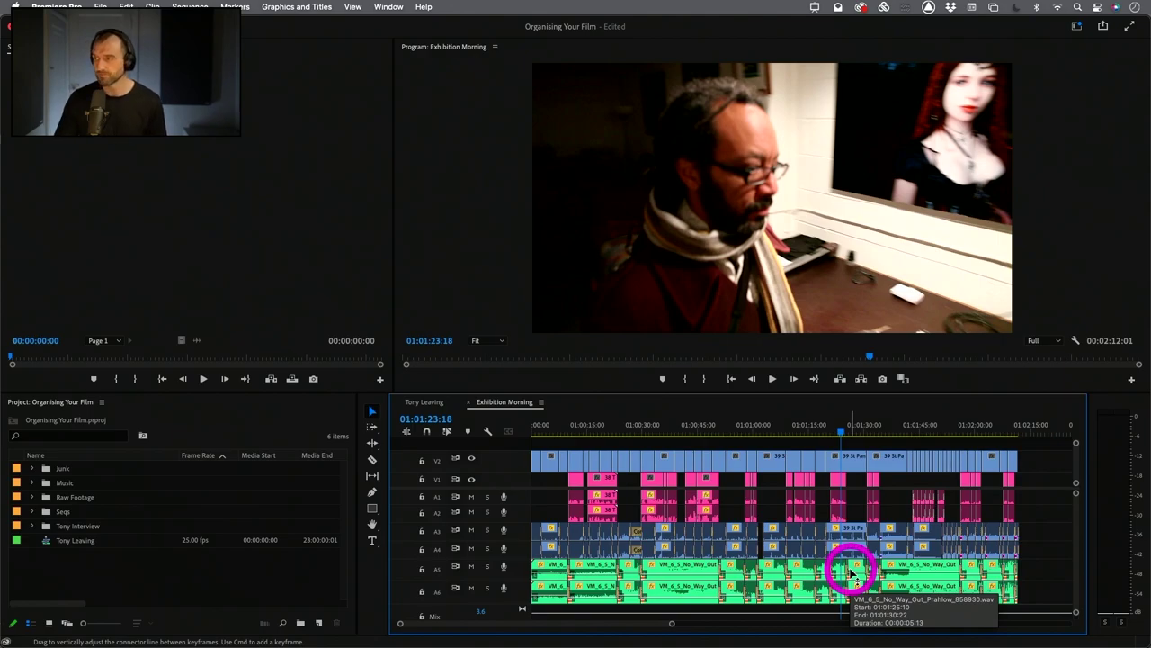
pyautogui.click(547, 422)
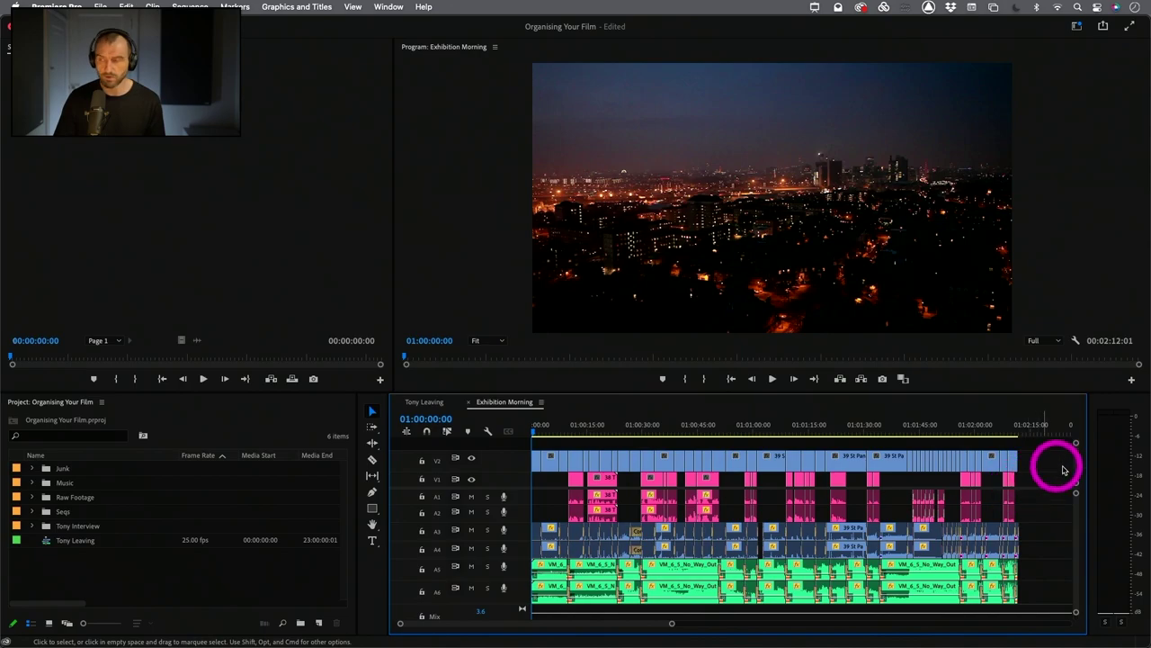
pyautogui.click(774, 379)
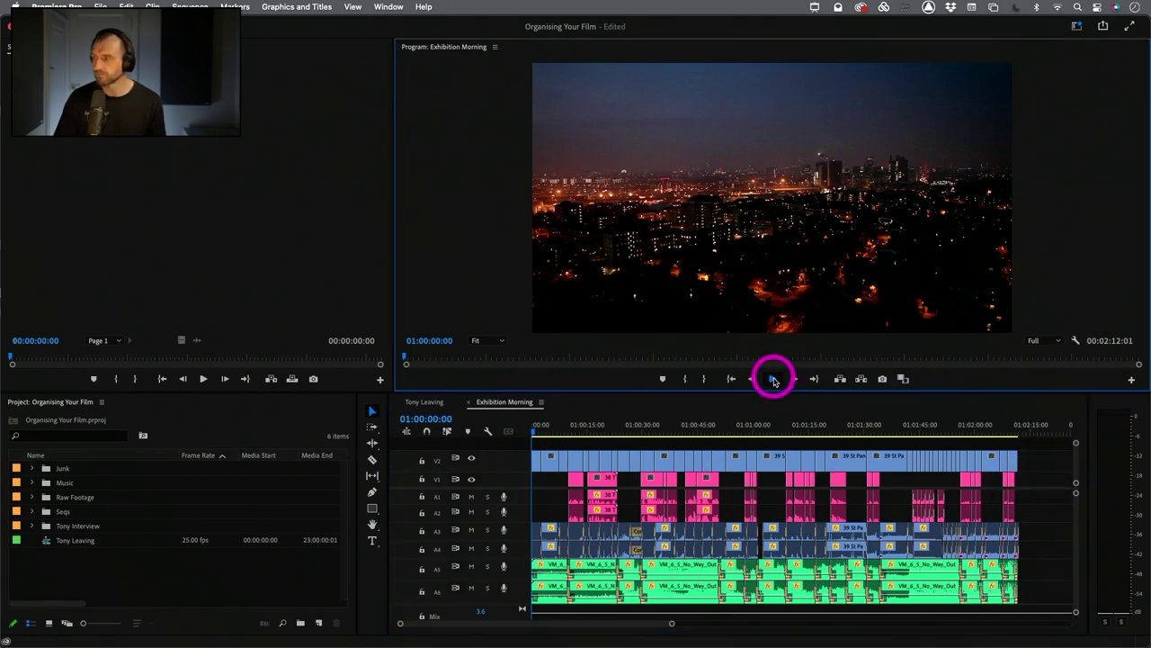
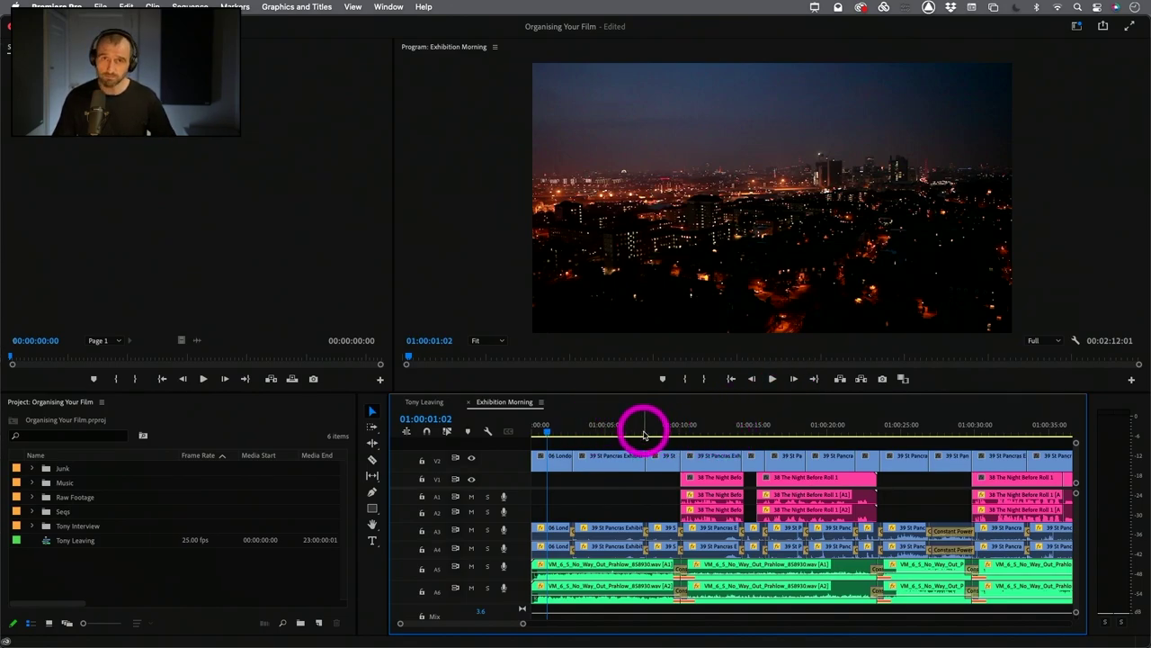
# Play the opening from the night skyline at about 01:00:02:04, pausing on the man in bed and on the wall clock.
pyautogui.moveTo(643, 435); pyautogui.dragTo(564, 430)
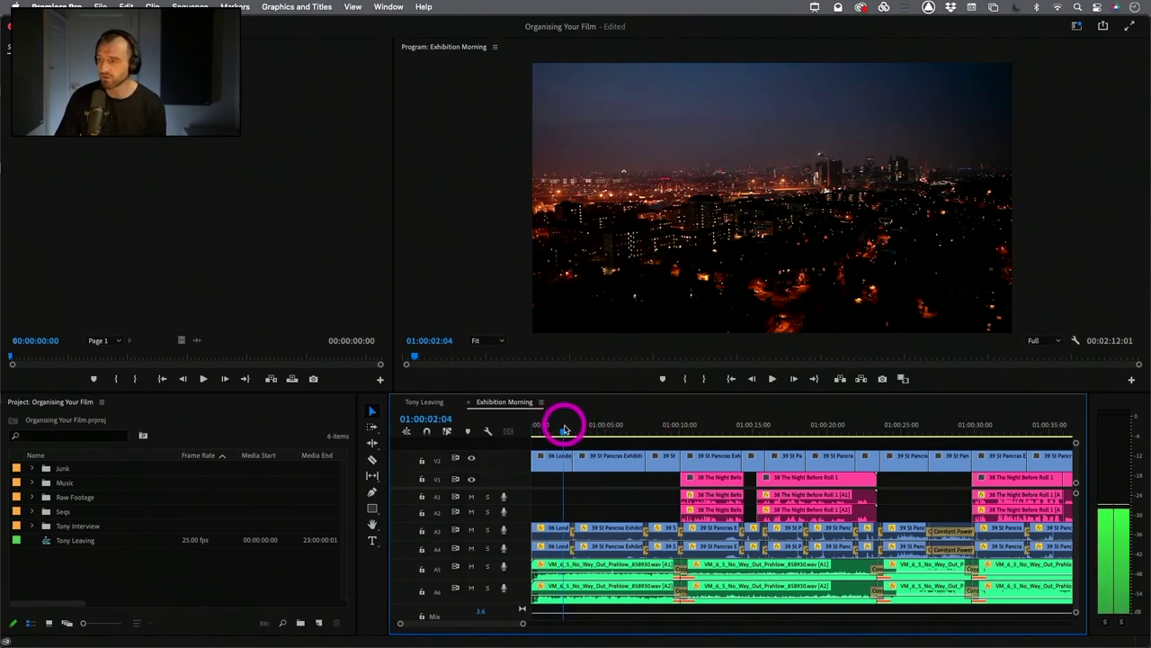
pyautogui.click(772, 379)
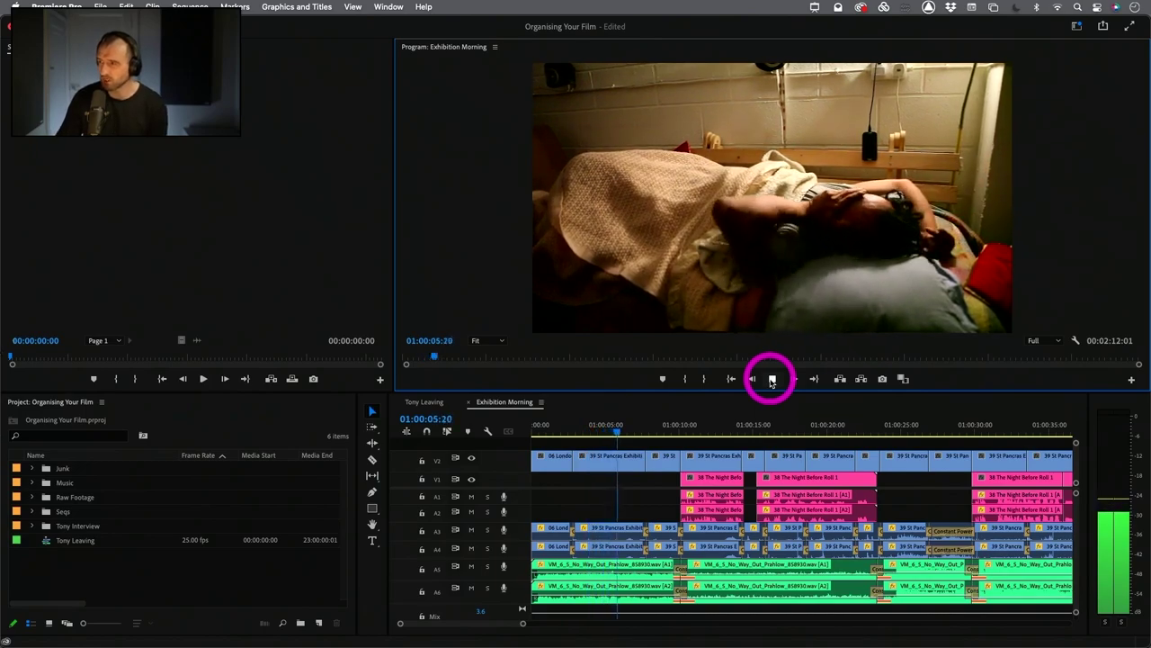
pyautogui.click(771, 379)
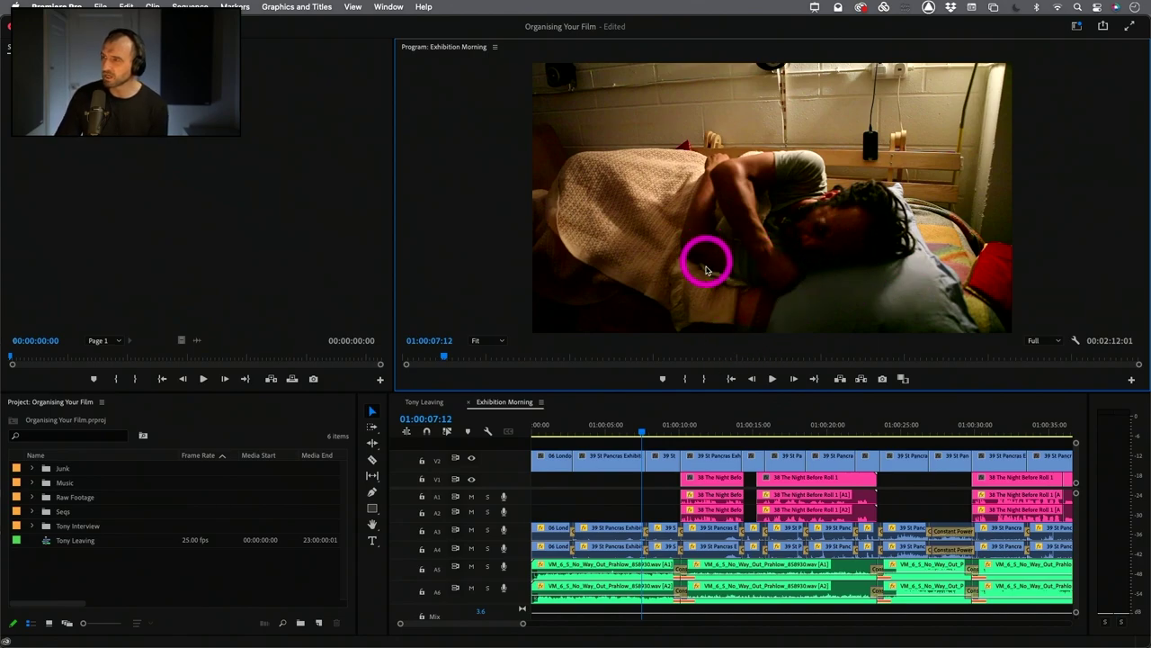
pyautogui.click(772, 378)
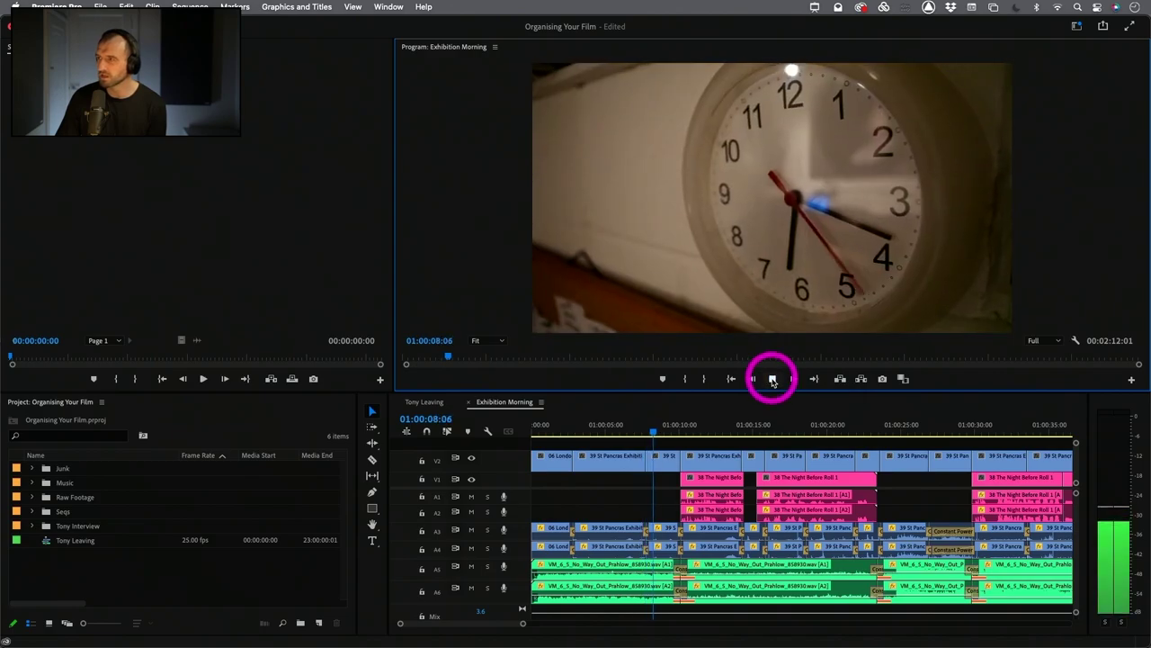
pyautogui.click(771, 379)
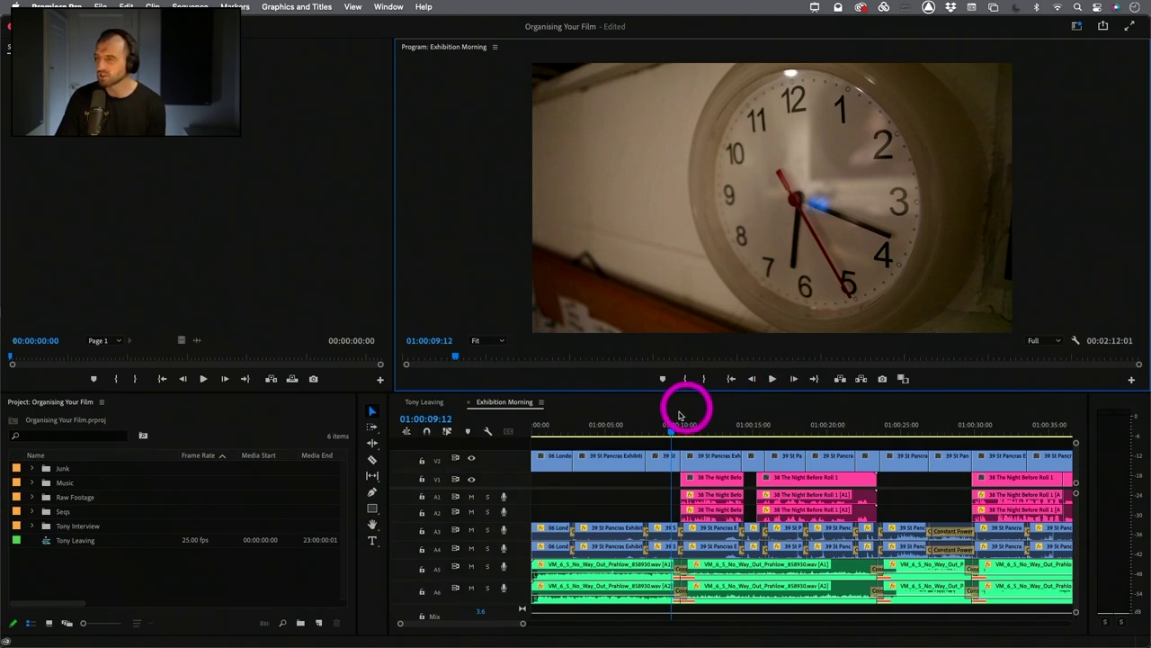
# Scrub back and forth over the cut from the man in bed to the clock, ending at 01:00:08:19.
pyautogui.click(632, 426)
pyautogui.moveTo(637, 425); pyautogui.dragTo(637, 426)
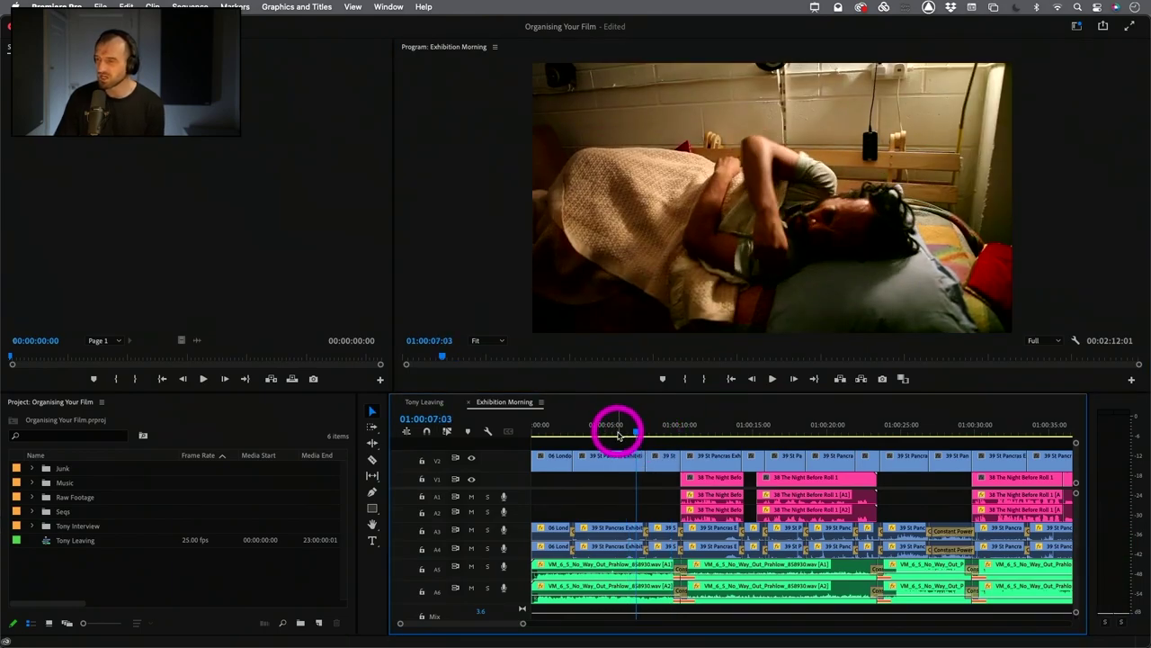
pyautogui.click(646, 432)
pyautogui.click(648, 429)
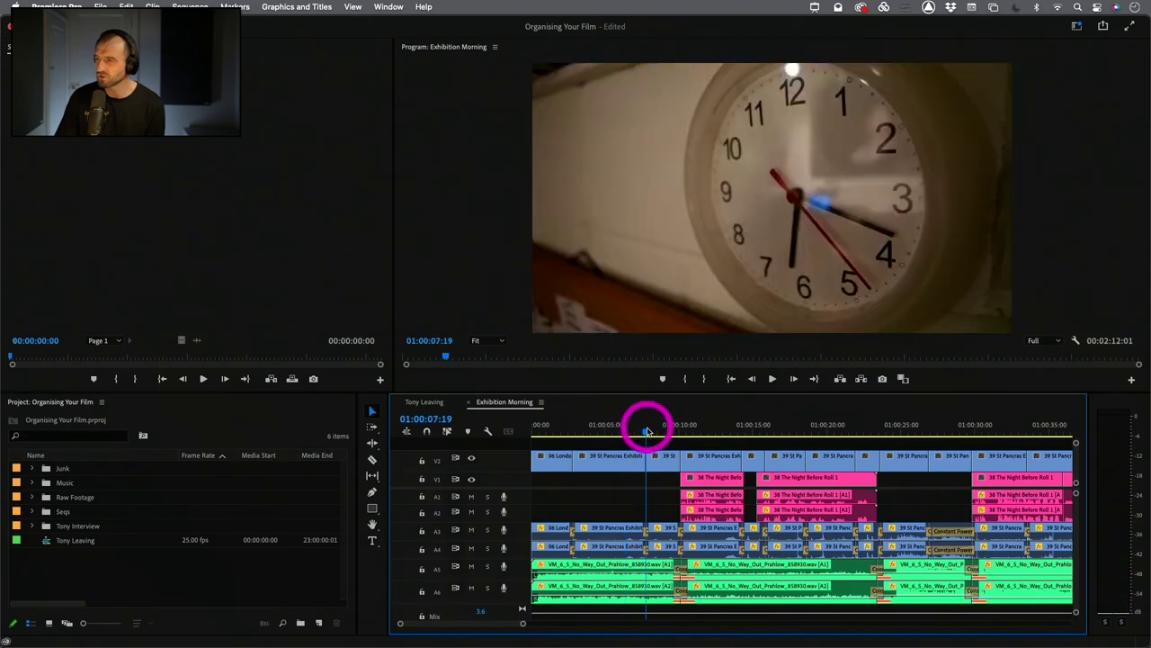
pyautogui.click(649, 431)
pyautogui.moveTo(650, 431)
pyautogui.mouseDown()
pyautogui.moveTo(640, 429)
pyautogui.moveTo(663, 432)
pyautogui.mouseUp()
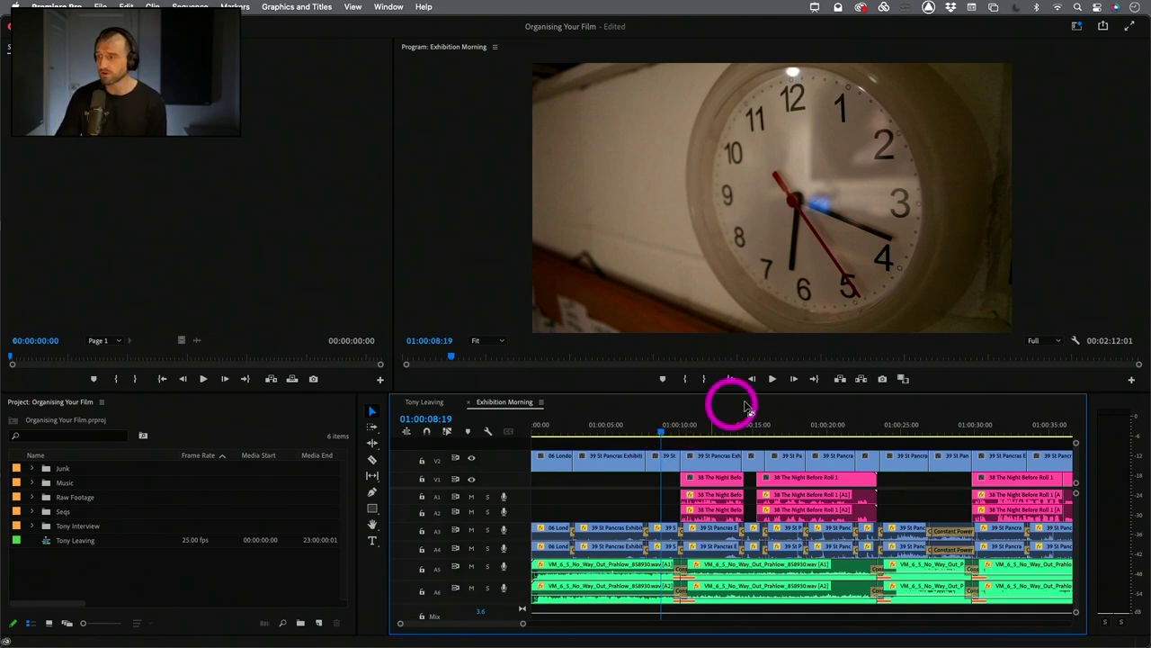
# Play from the clock into the stretching shot, pause, and scrub through that shot to 01:00:13:12.
pyautogui.click(771, 379)
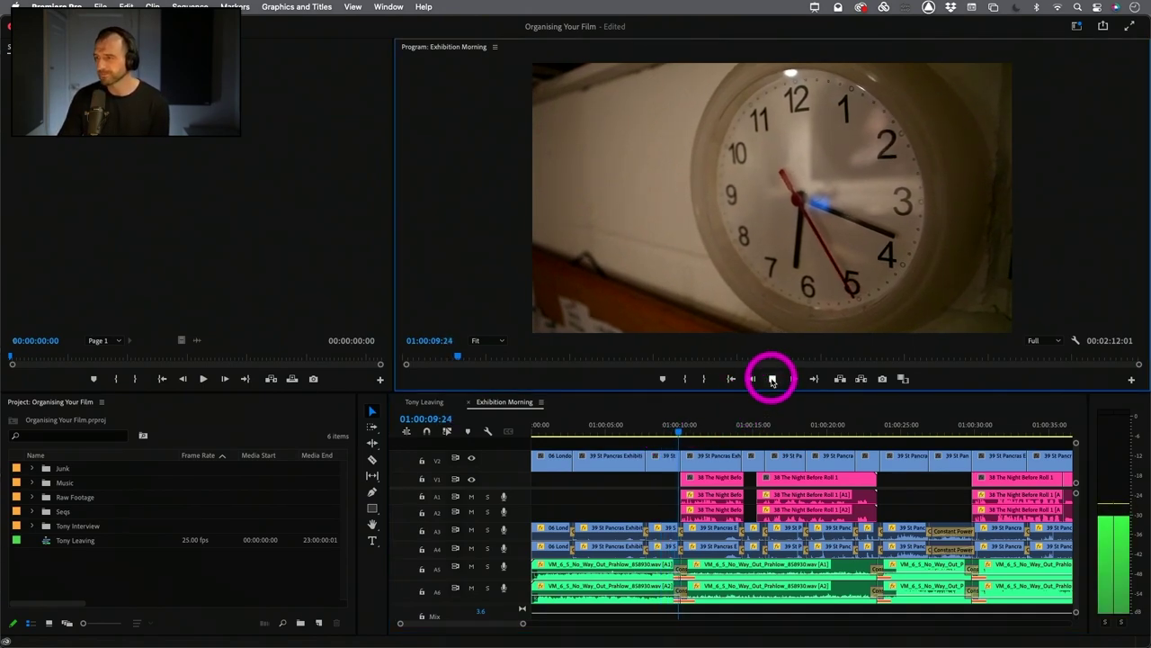
pyautogui.click(772, 378)
pyautogui.moveTo(709, 447); pyautogui.dragTo(692, 444)
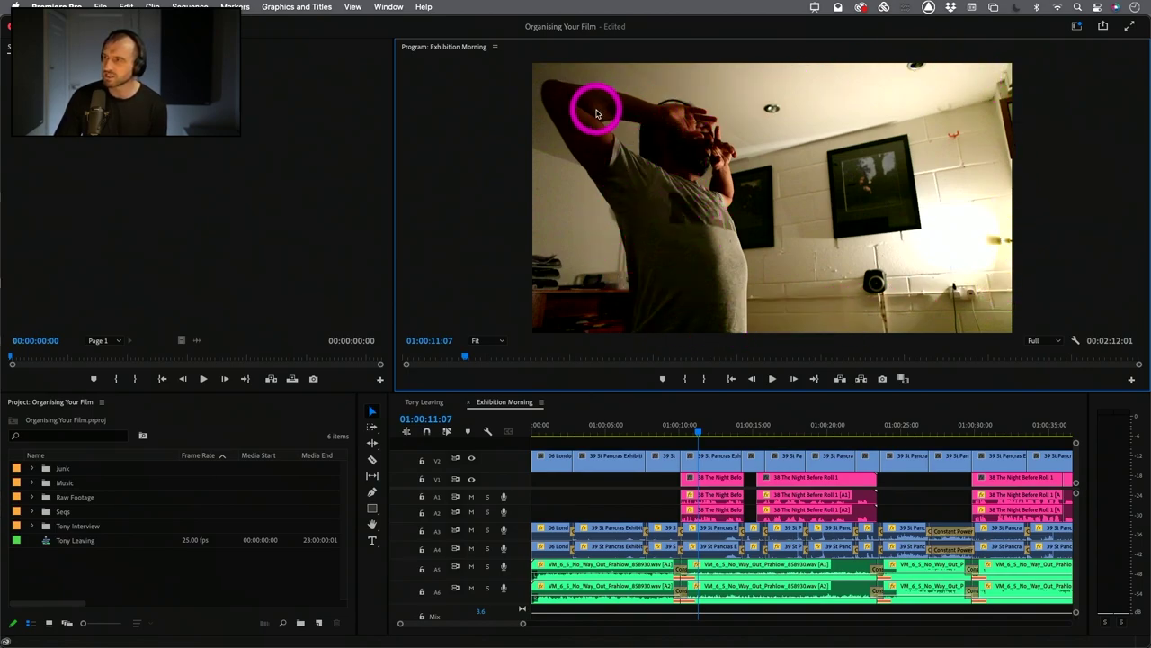
pyautogui.click(673, 433)
pyautogui.click(706, 430)
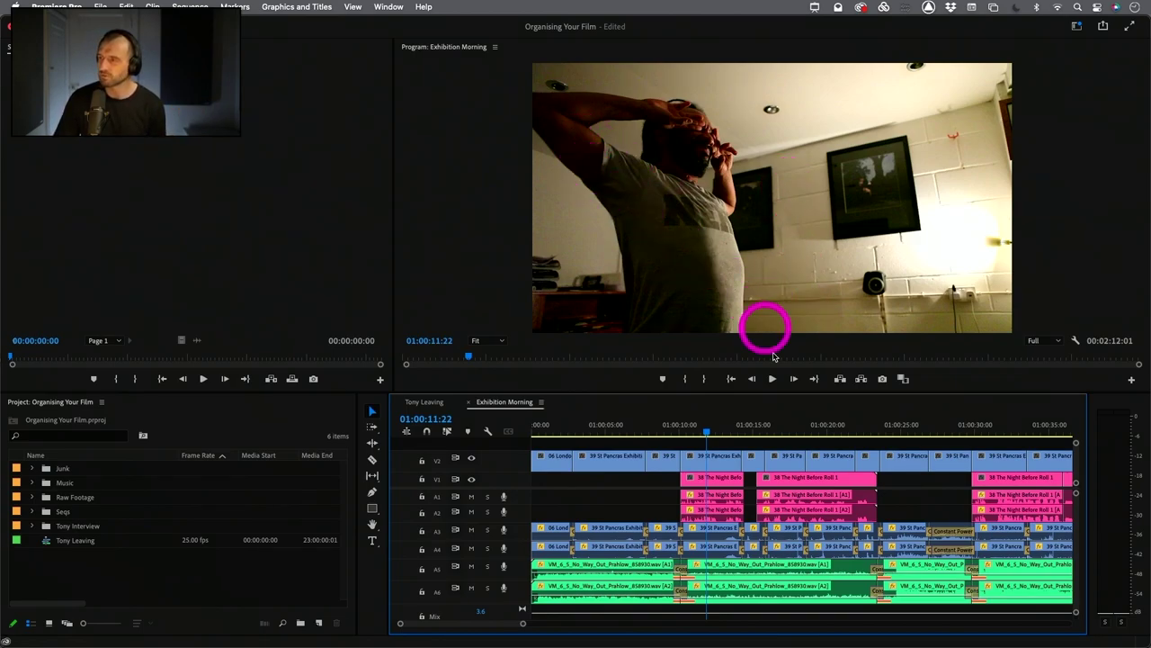
pyautogui.moveTo(692, 441); pyautogui.dragTo(744, 448)
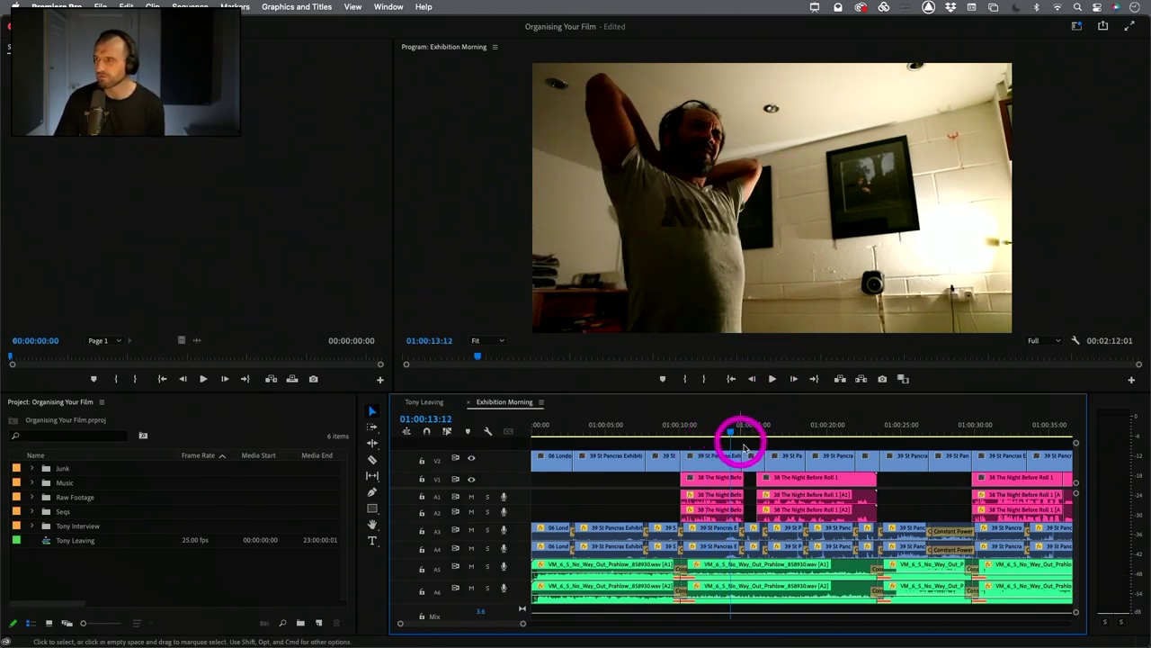
# Play across the cut from the stretching man to the dark room, then return the playhead to the start of the dark shot.
pyautogui.click(772, 379)
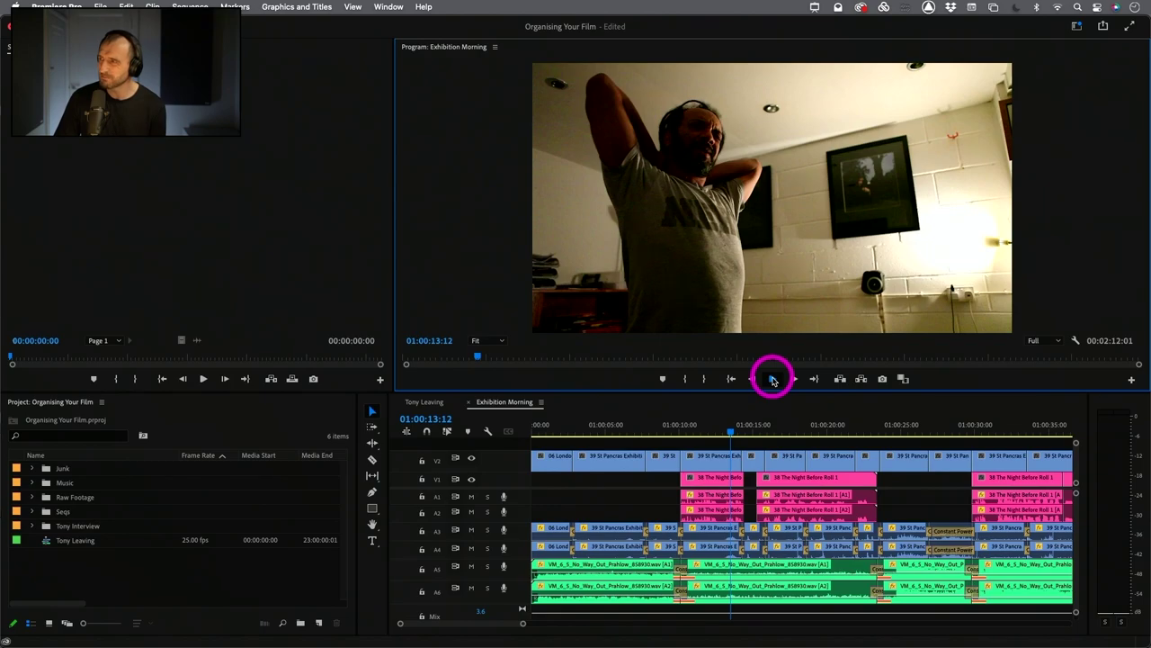
pyautogui.click(772, 379)
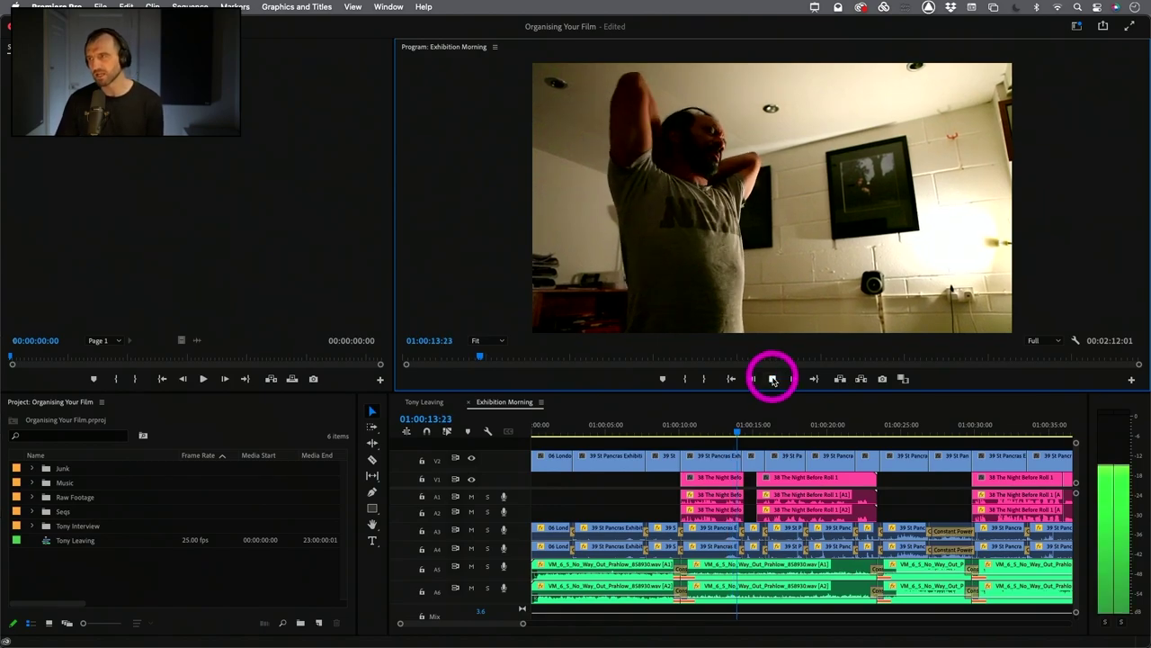
pyautogui.click(772, 379)
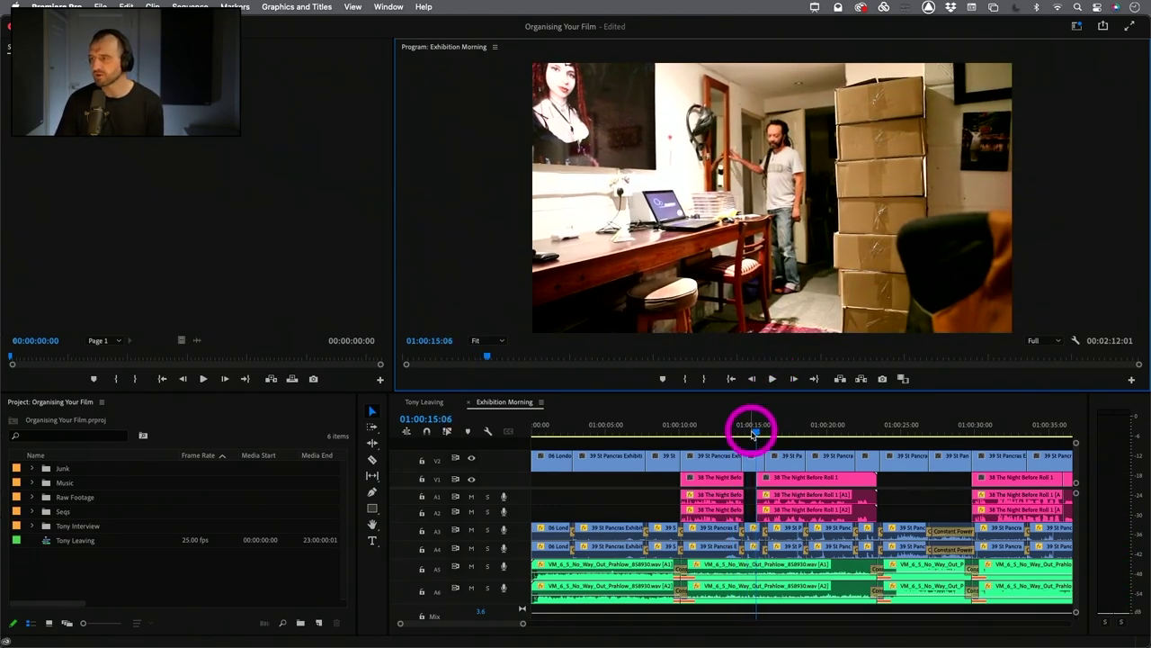
pyautogui.click(743, 430)
pyautogui.click(745, 426)
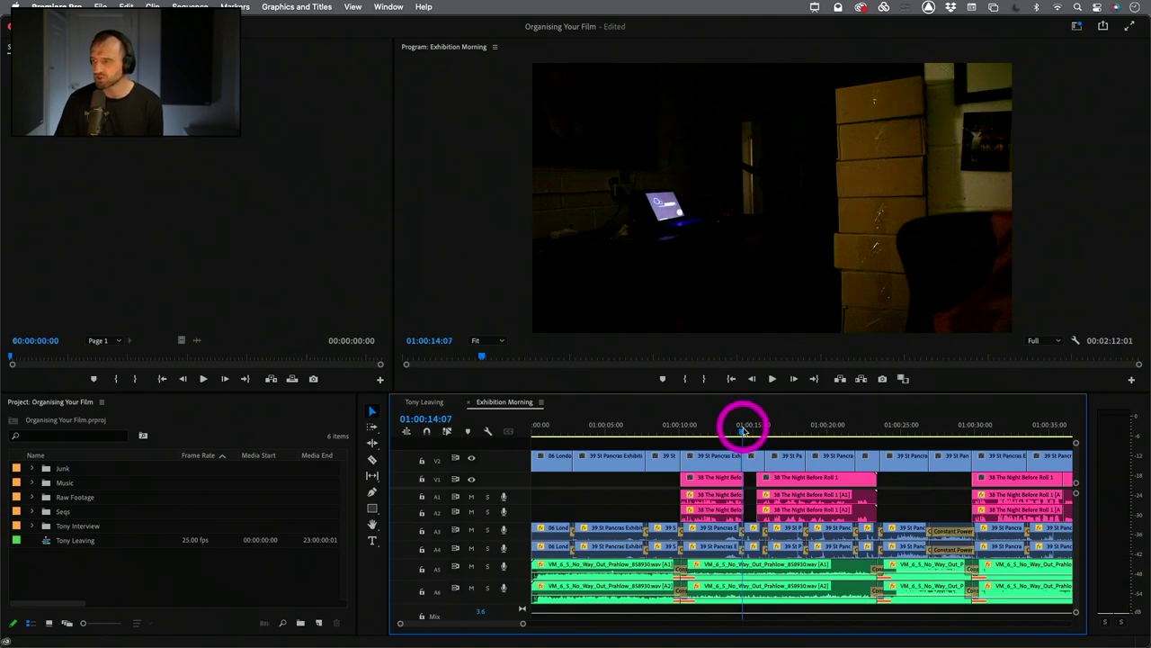
# Step frame by frame back and forth across the cut from the stretching man to the dark room, ending at 01:00:14:06.
pyautogui.press('Left')
pyautogui.press('Left')
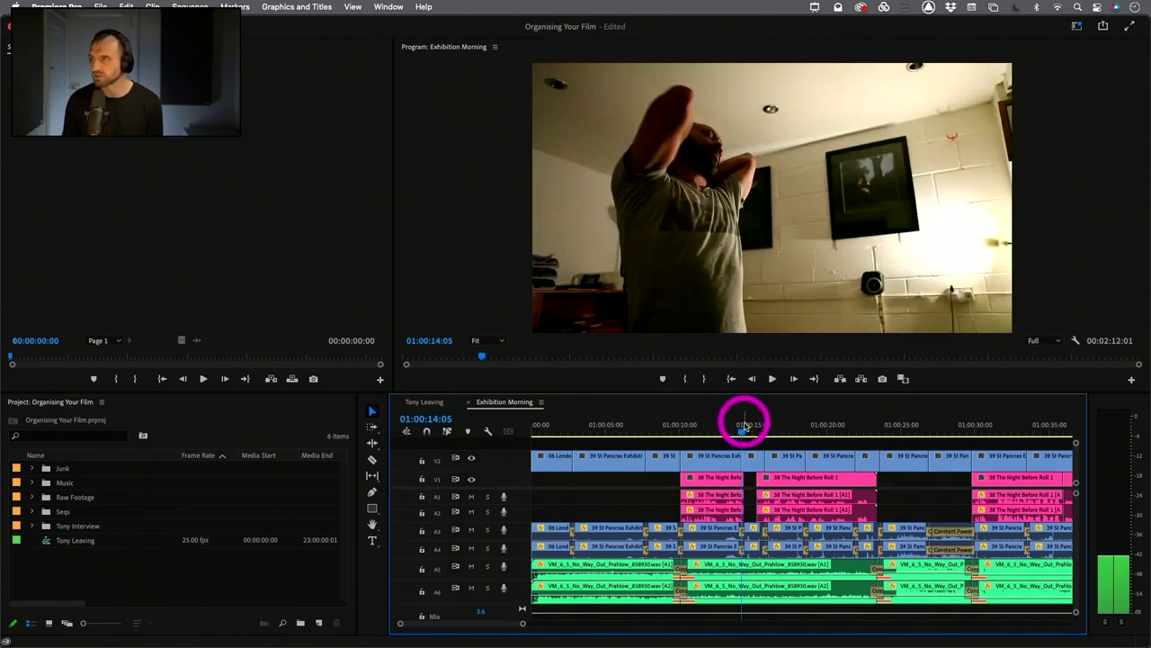
pyautogui.press('Right')
pyautogui.press('Left')
pyautogui.press('Right')
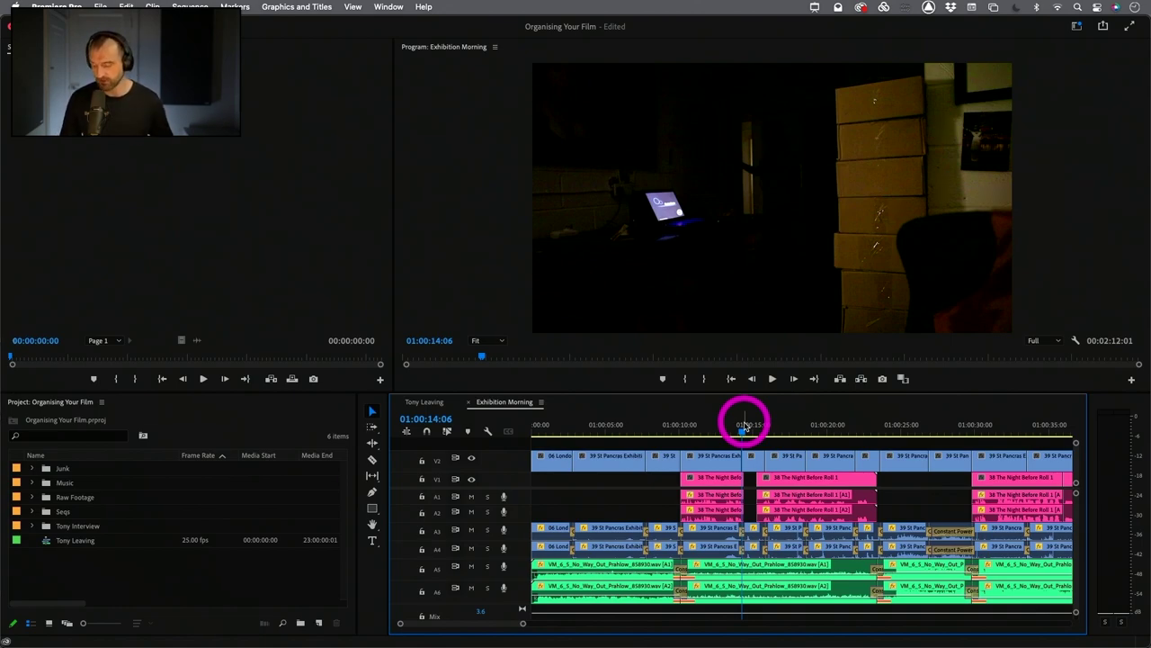
pyautogui.press('Left')
pyautogui.press('Right')
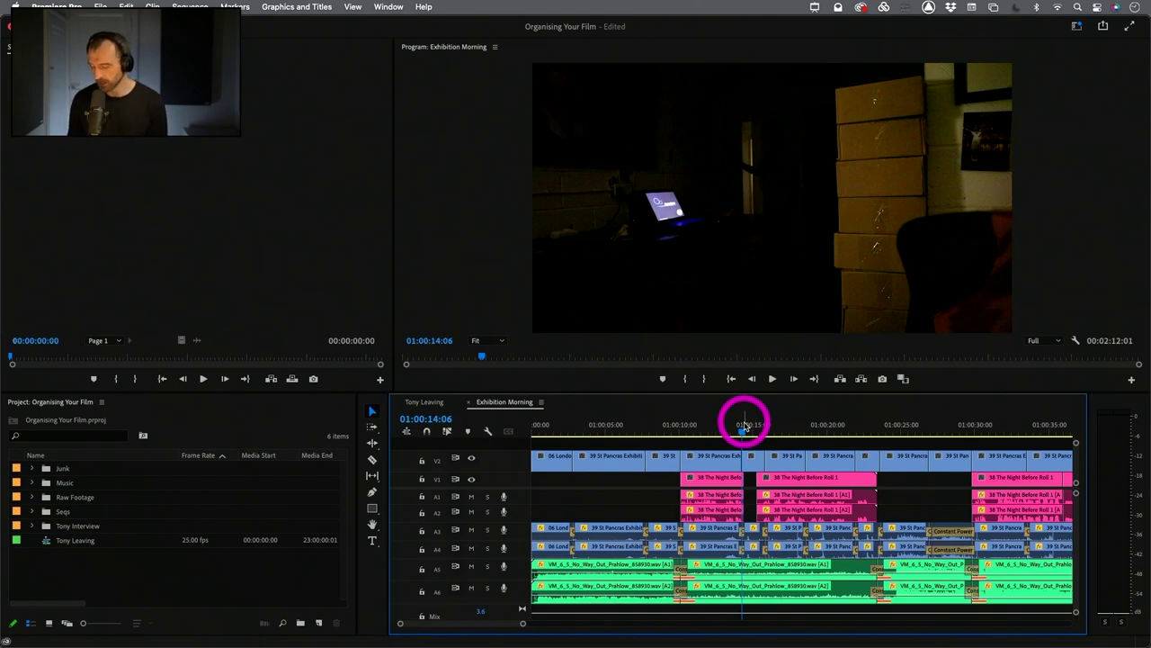
# Play from the dark room into the kitchen shot, then compare both sides of the cut, parking the playhead at 01:00:16:04.
pyautogui.click(772, 379)
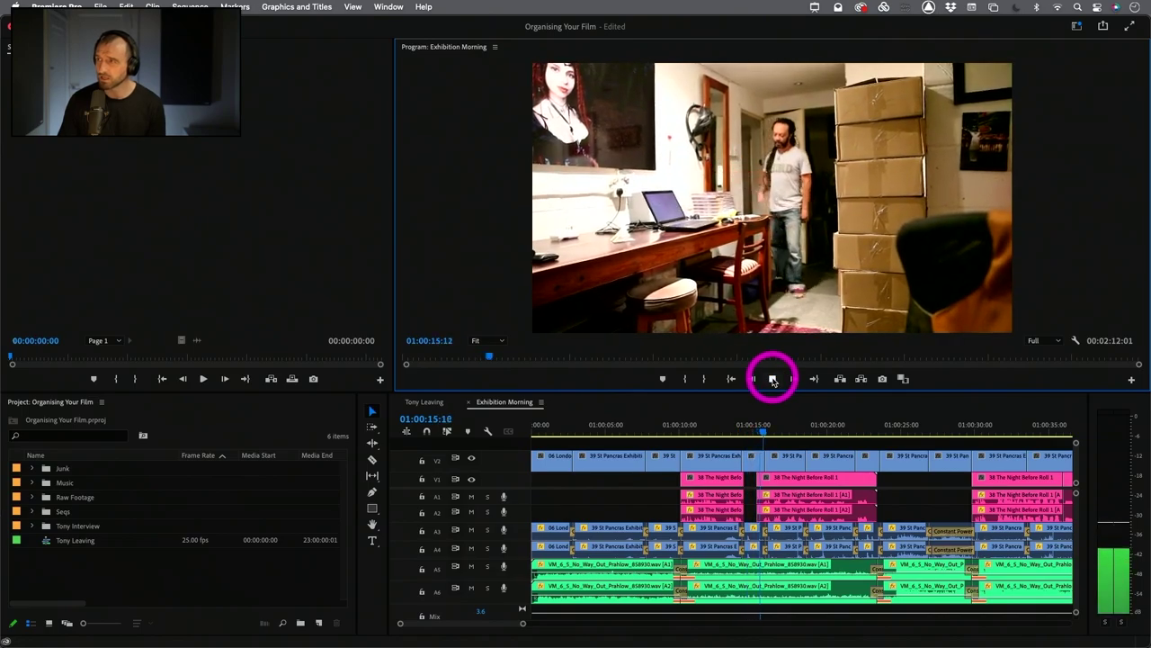
pyautogui.click(772, 378)
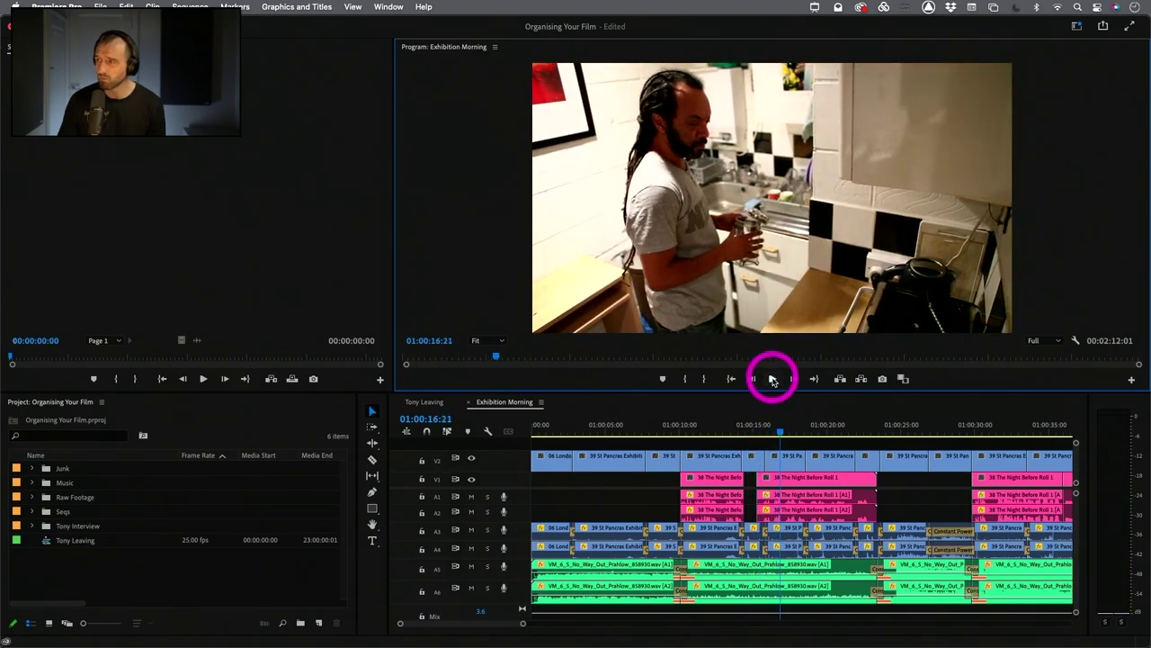
pyautogui.click(761, 426)
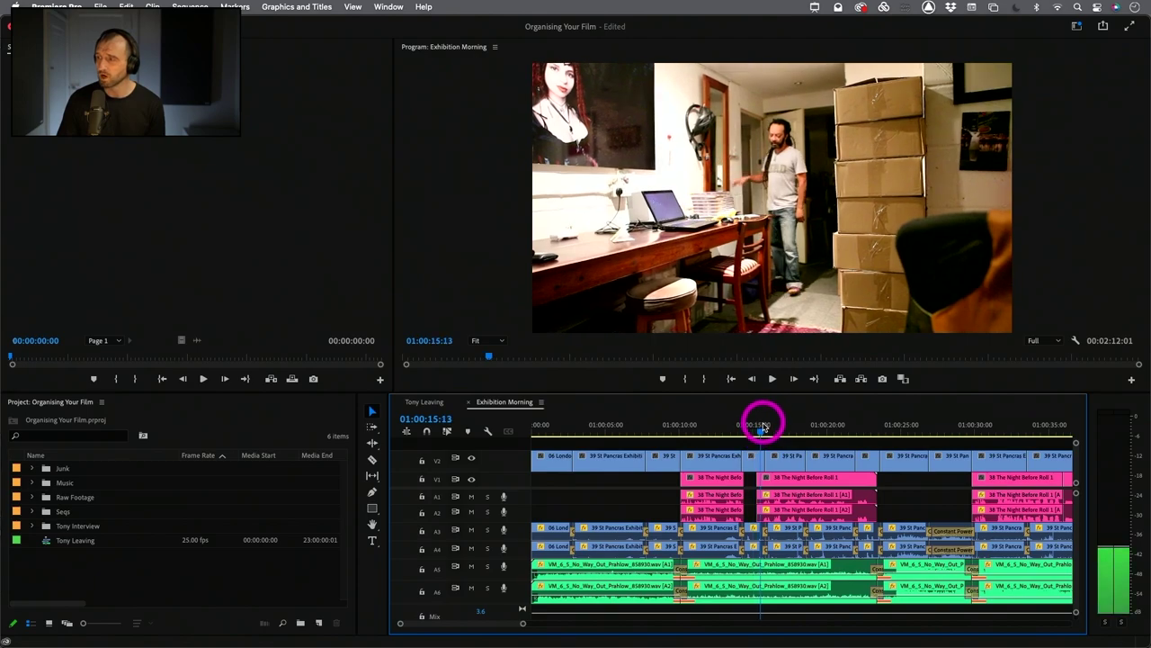
pyautogui.click(770, 426)
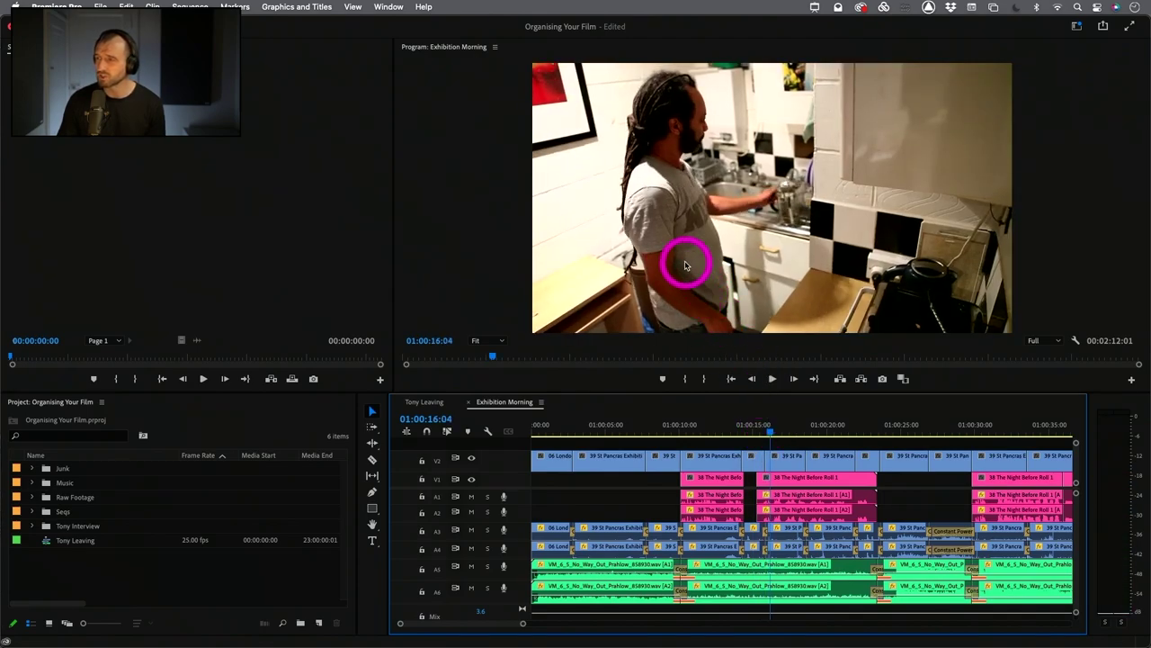
# Play from the kitchen shot into the man's close-up, then scrub around that cut and park the playhead at 01:00:18:21.
pyautogui.click(771, 379)
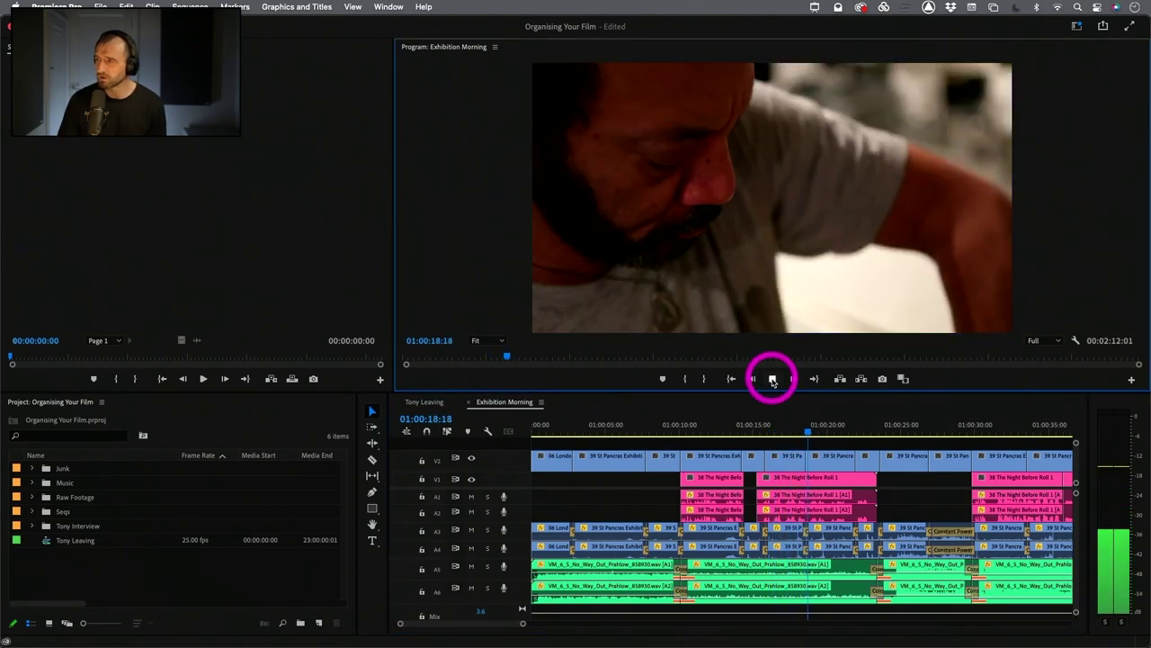
pyautogui.click(771, 380)
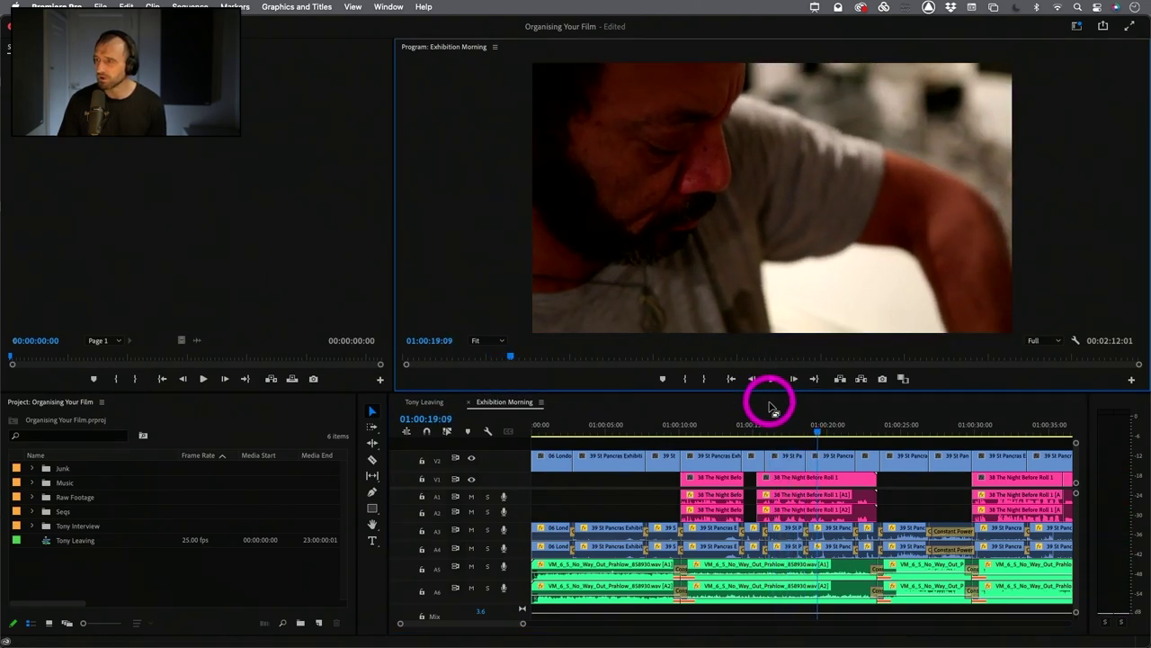
pyautogui.moveTo(815, 438); pyautogui.dragTo(796, 430)
pyautogui.click(810, 433)
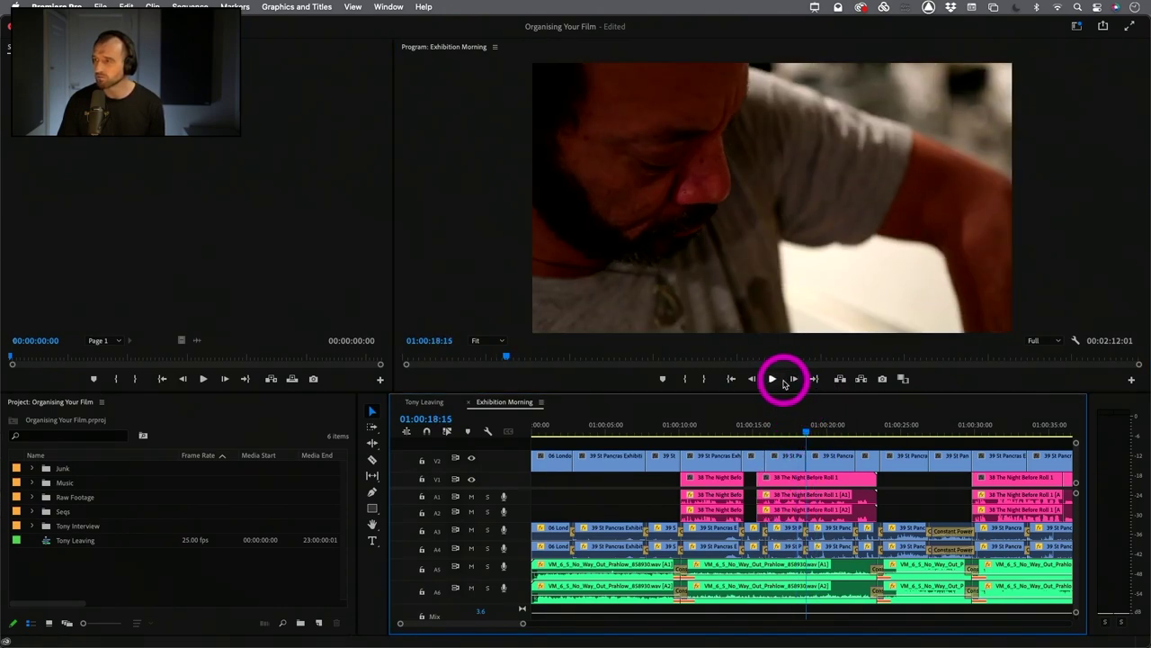
pyautogui.moveTo(812, 439)
pyautogui.mouseDown()
pyautogui.moveTo(794, 427)
pyautogui.moveTo(811, 440)
pyautogui.mouseUp()
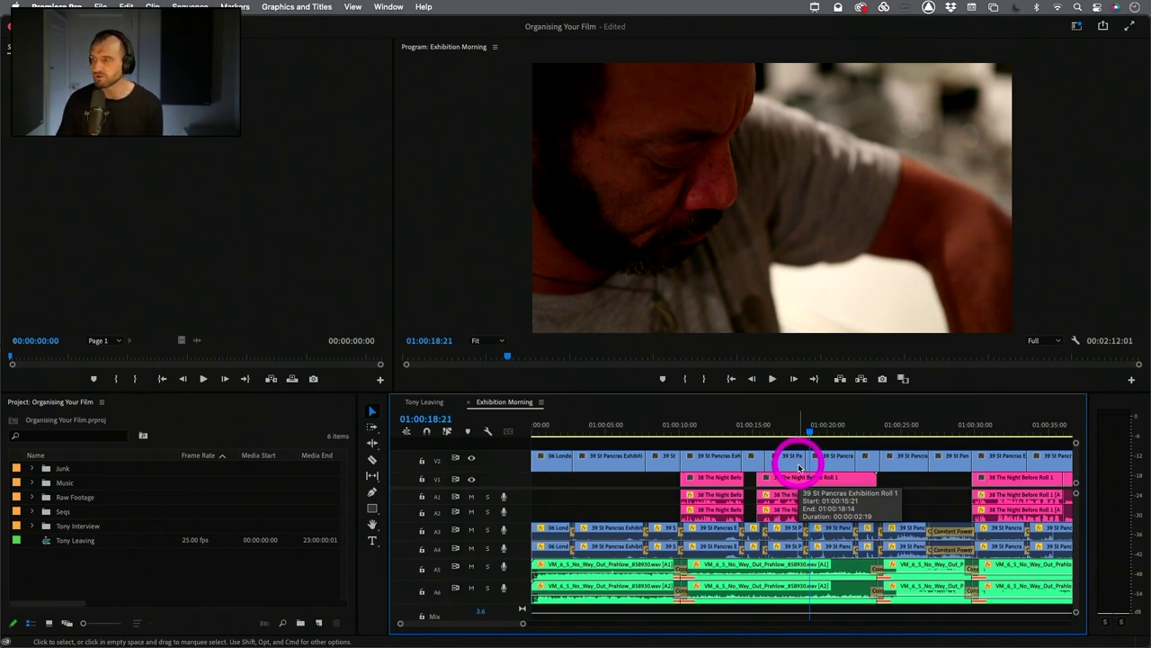
# Compare both sides of the cut from the kitchen shot to the man's close-up, returning the playhead to 01:00:17:23.
pyautogui.click(800, 428)
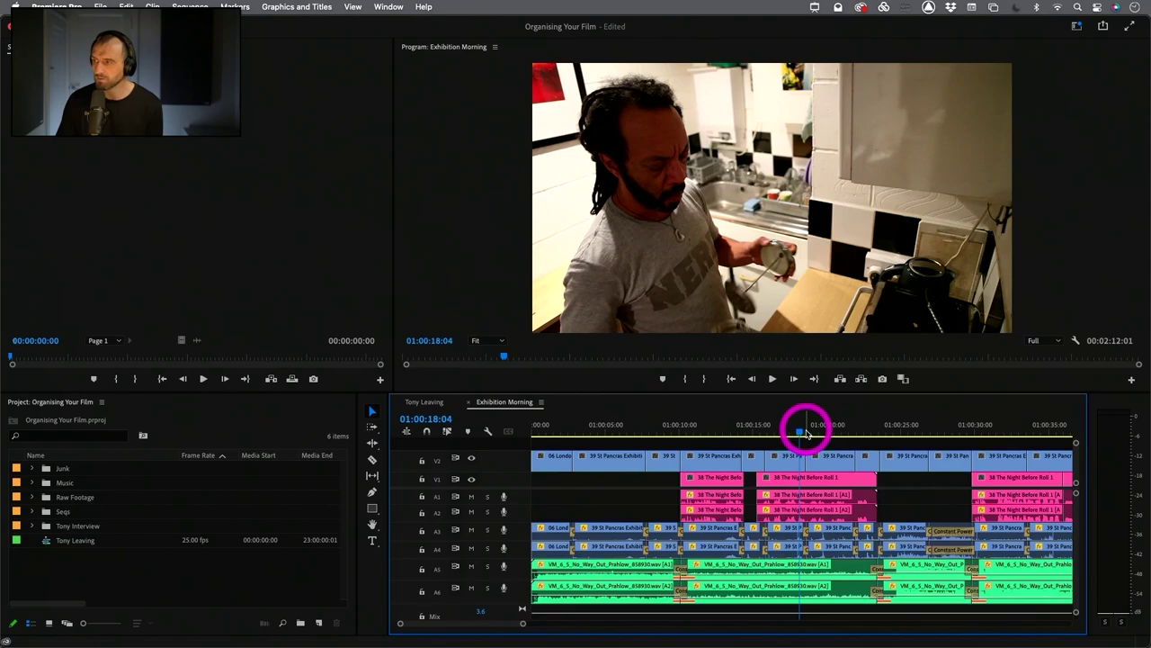
pyautogui.click(806, 432)
pyautogui.click(809, 430)
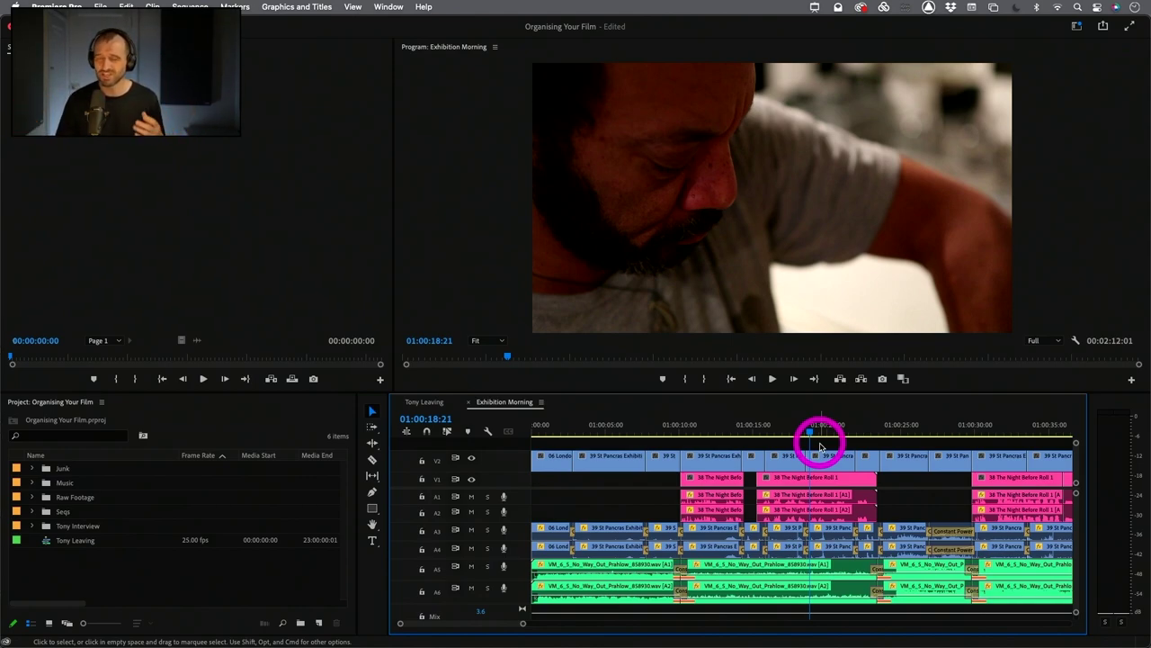
pyautogui.click(793, 429)
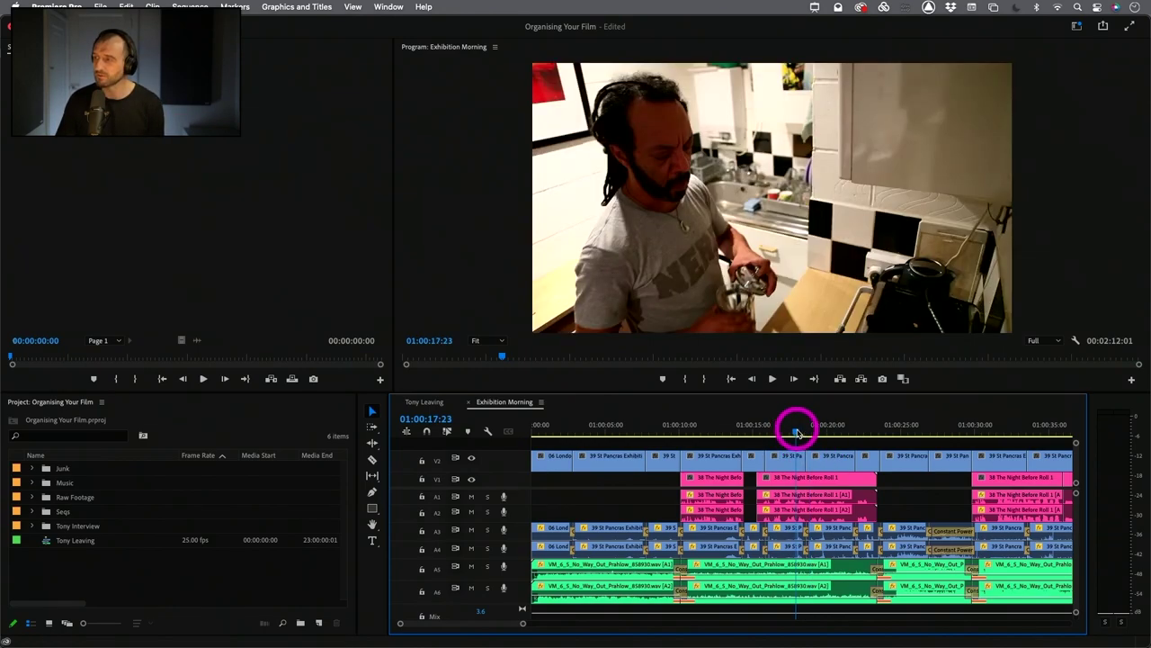
# Play from the kitchen shot through the man's close-up into the coffee-spooning shot, then return the playhead to the close-up at 01:00:18:22.
pyautogui.click(774, 380)
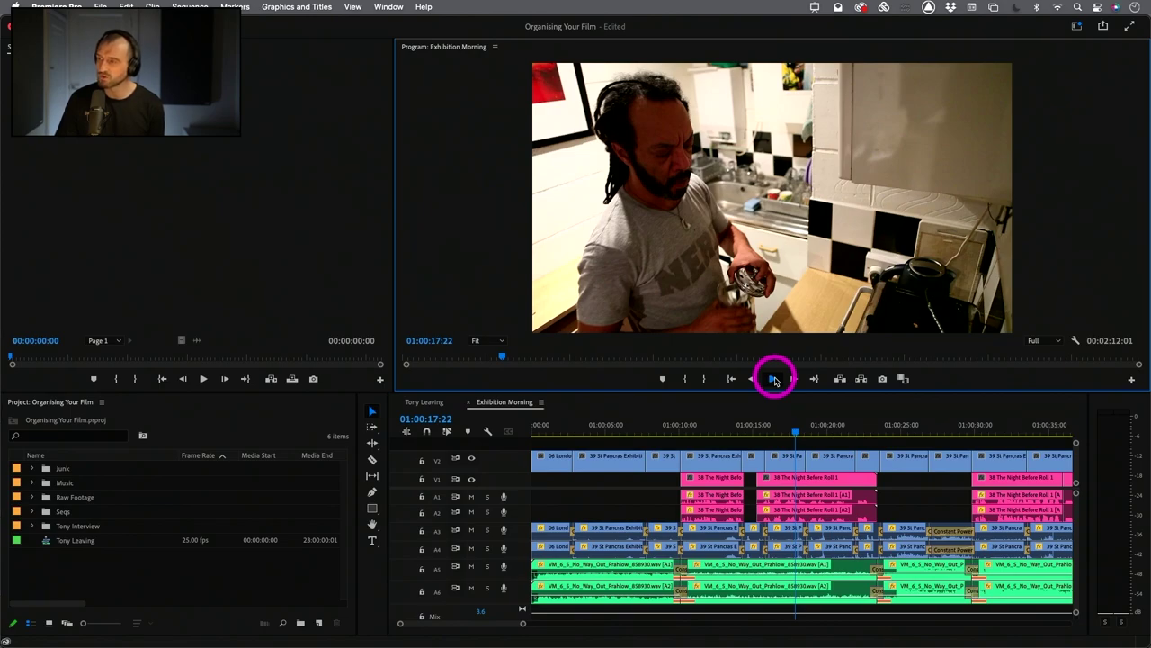
pyautogui.click(774, 379)
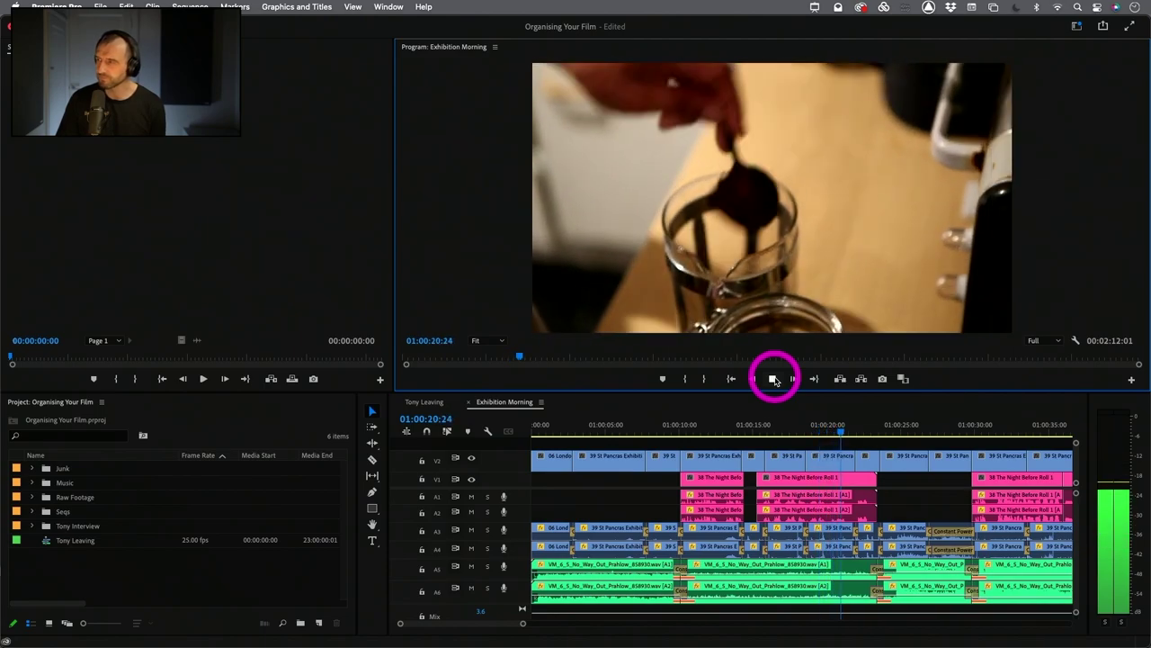
pyautogui.click(841, 427)
pyautogui.moveTo(841, 426); pyautogui.dragTo(810, 430)
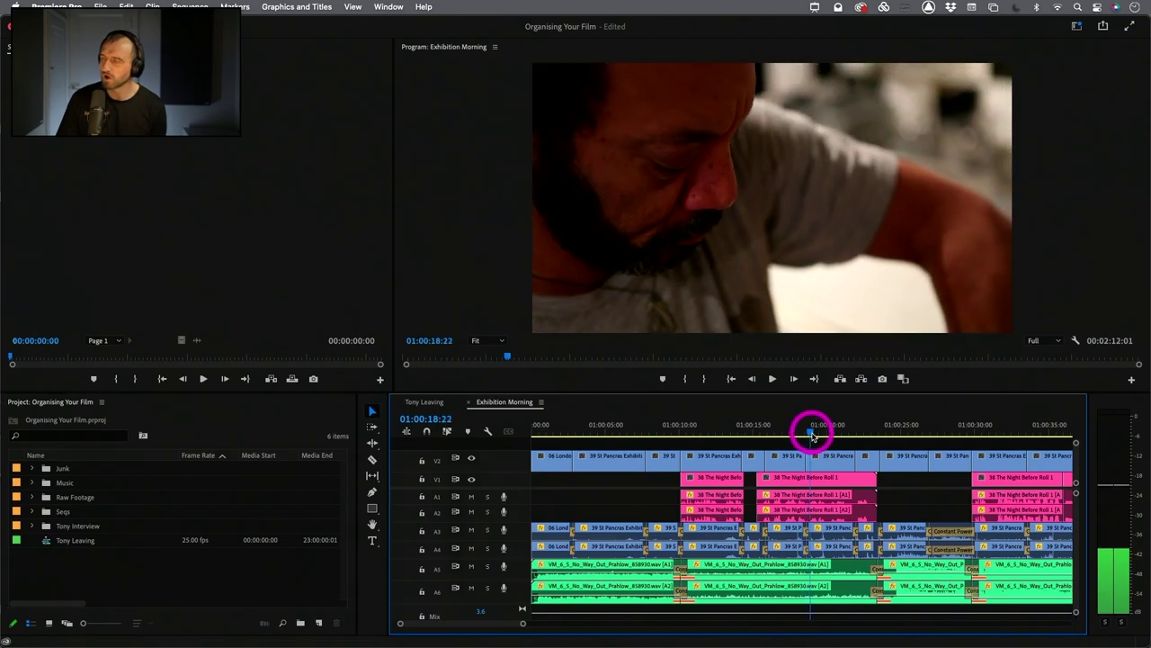
# Play in short bursts from the man's close-up through the coffee-spooning shot, stopping in the wide kitchen shot at 01:00:22:06.
pyautogui.click(772, 379)
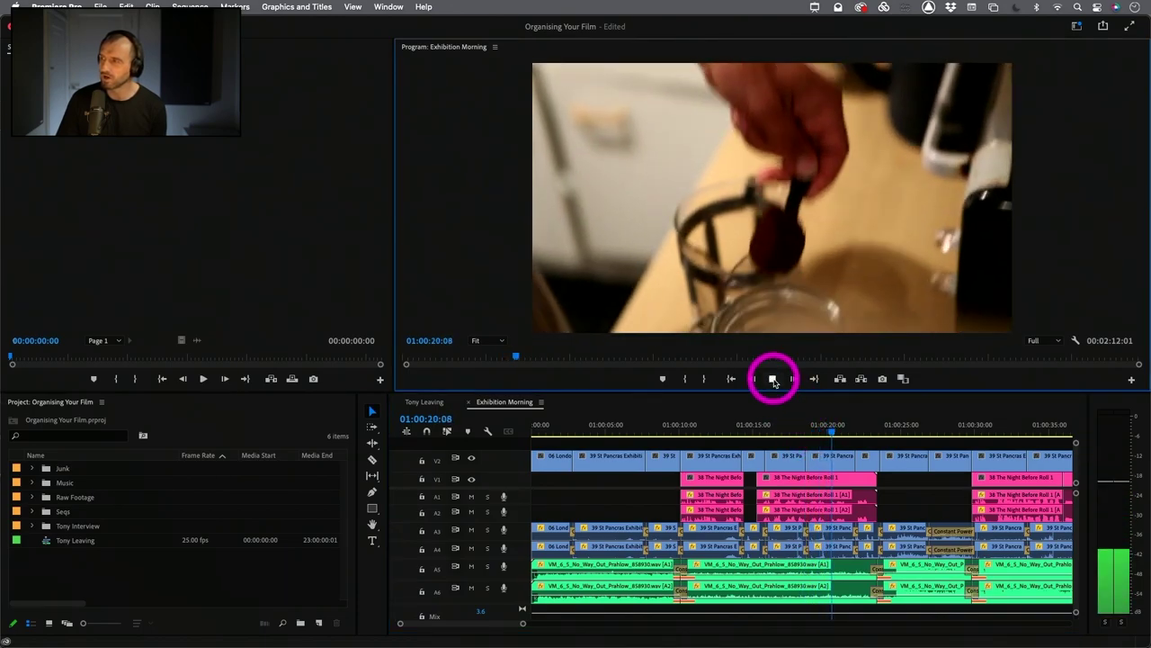
pyautogui.click(774, 380)
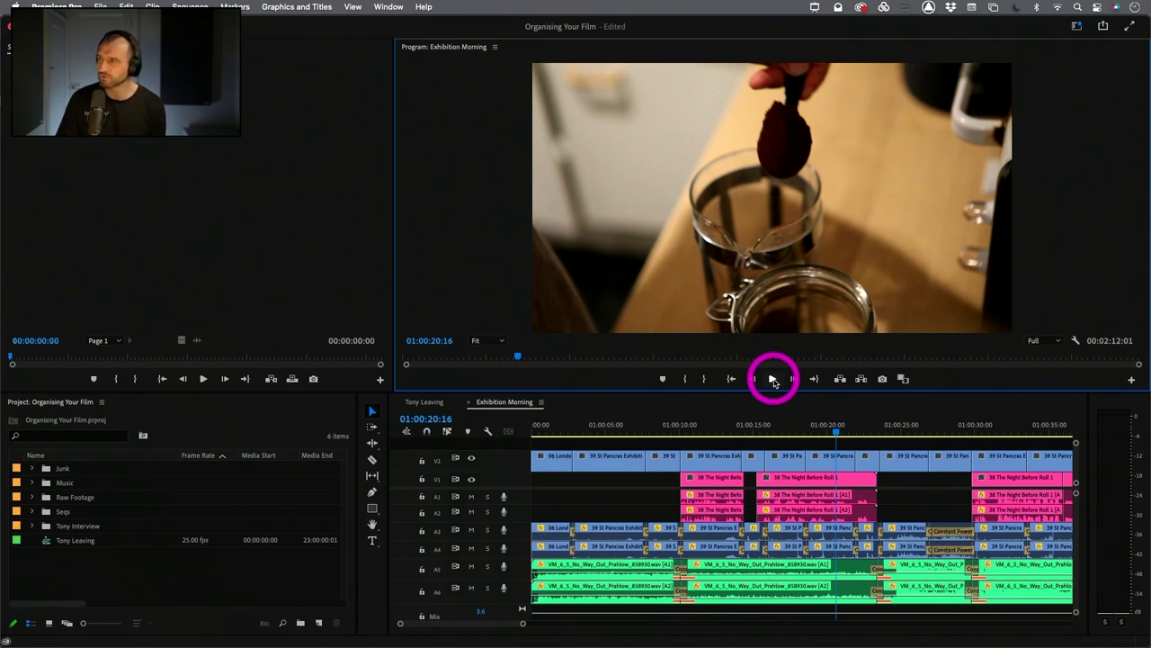
pyautogui.click(773, 379)
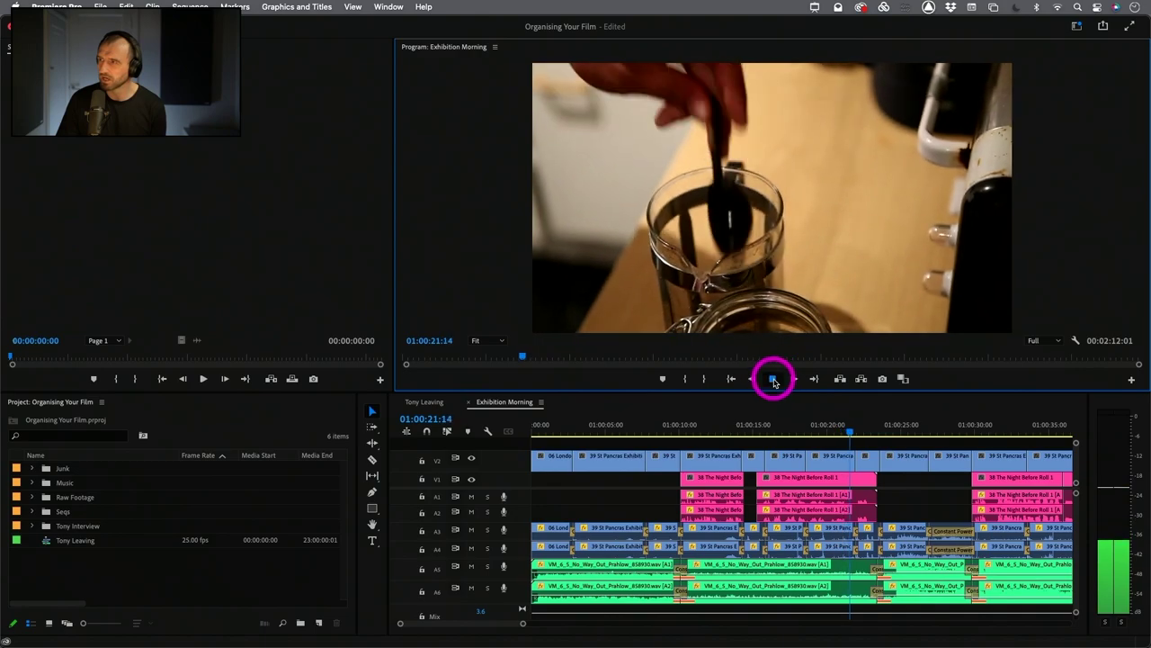
pyautogui.click(773, 379)
pyautogui.click(773, 379)
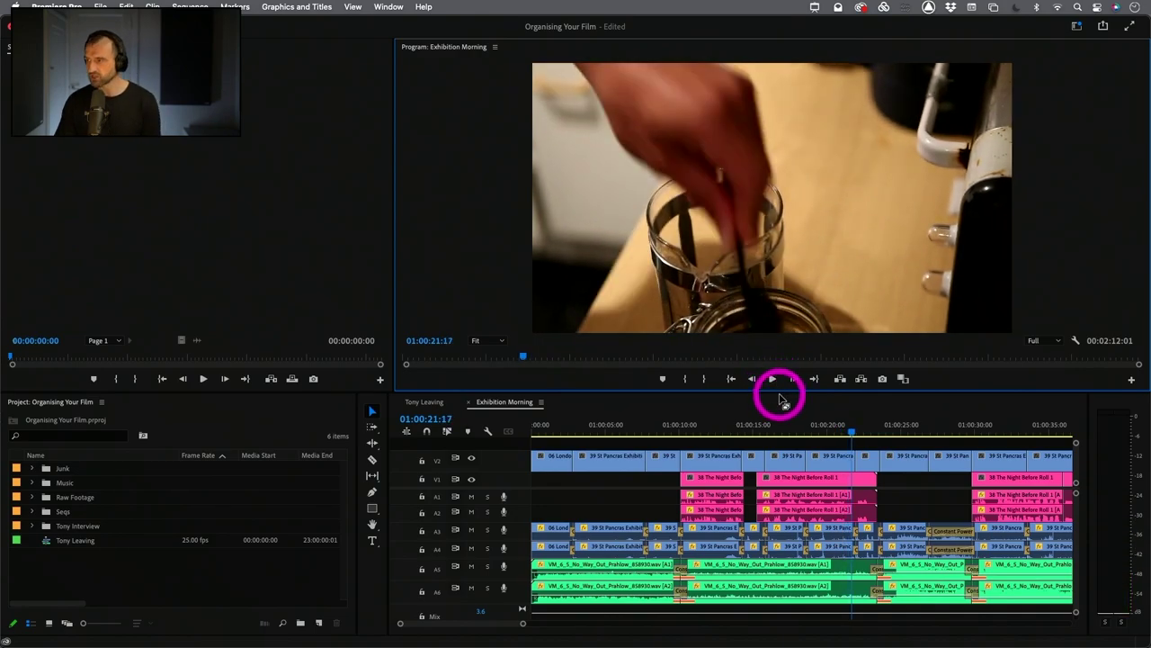
pyautogui.click(777, 395)
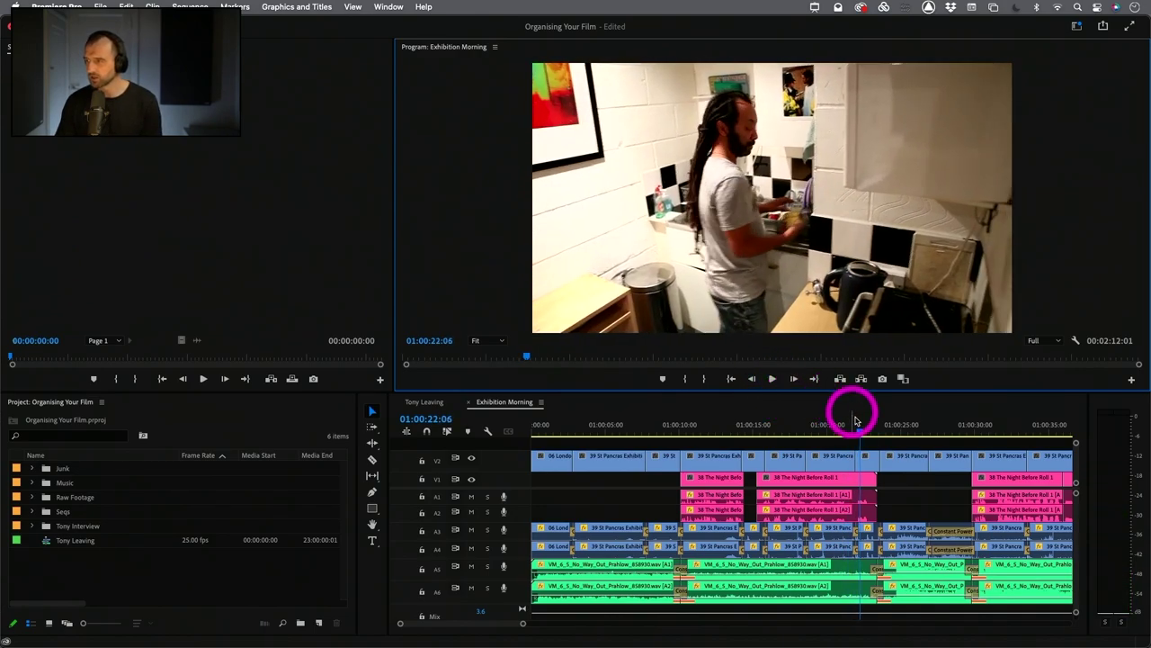
# Scrub the end of the coffee-spooning shot, play across its cut into the wide kitchen shot, and return the playhead to 01:00:21:04.
pyautogui.moveTo(853, 430)
pyautogui.mouseDown()
pyautogui.moveTo(831, 430)
pyautogui.moveTo(845, 435)
pyautogui.mouseUp()
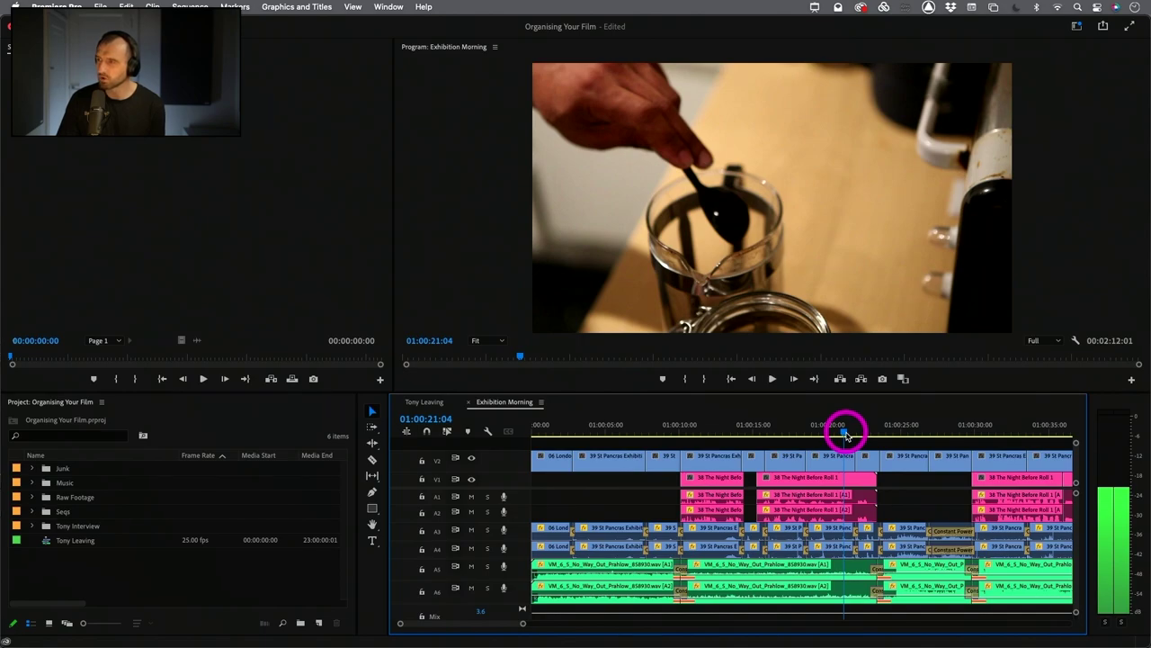
pyautogui.moveTo(846, 435); pyautogui.dragTo(847, 435)
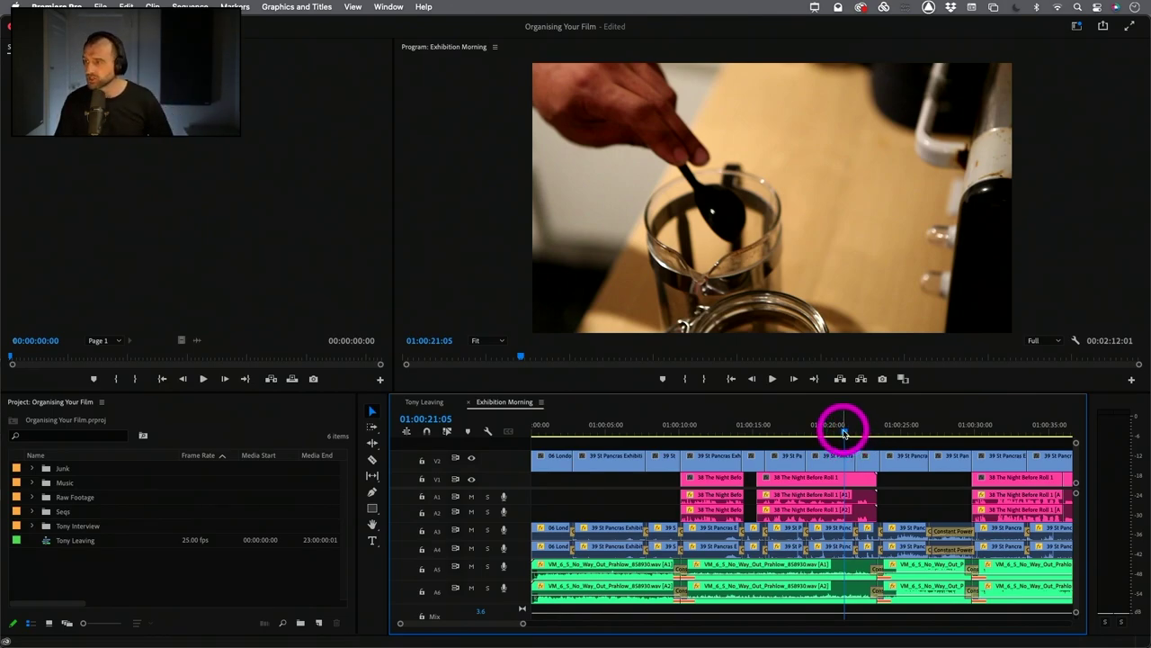
pyautogui.click(846, 433)
pyautogui.moveTo(846, 435); pyautogui.dragTo(838, 436)
pyautogui.click(772, 379)
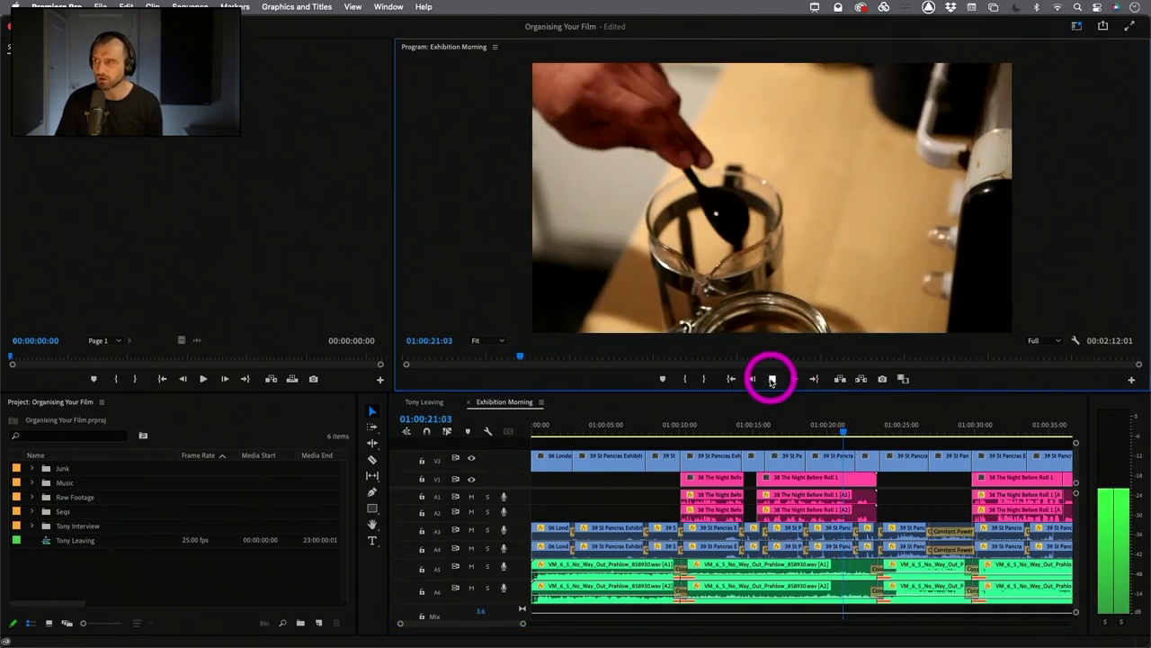
pyautogui.click(771, 379)
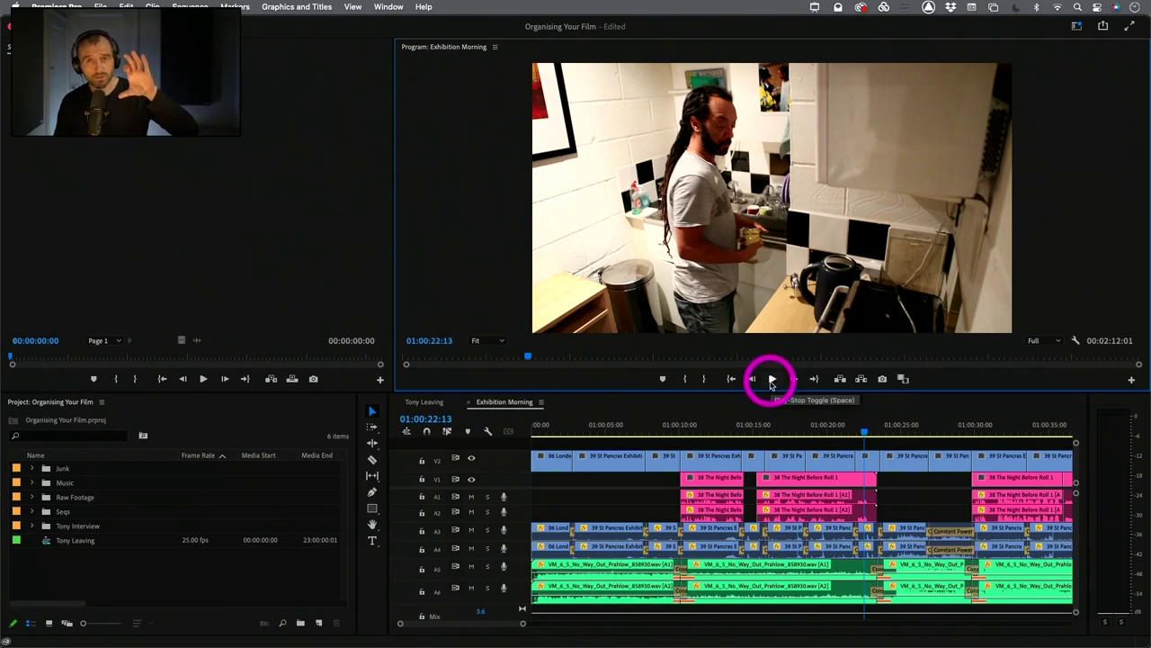
pyautogui.click(845, 430)
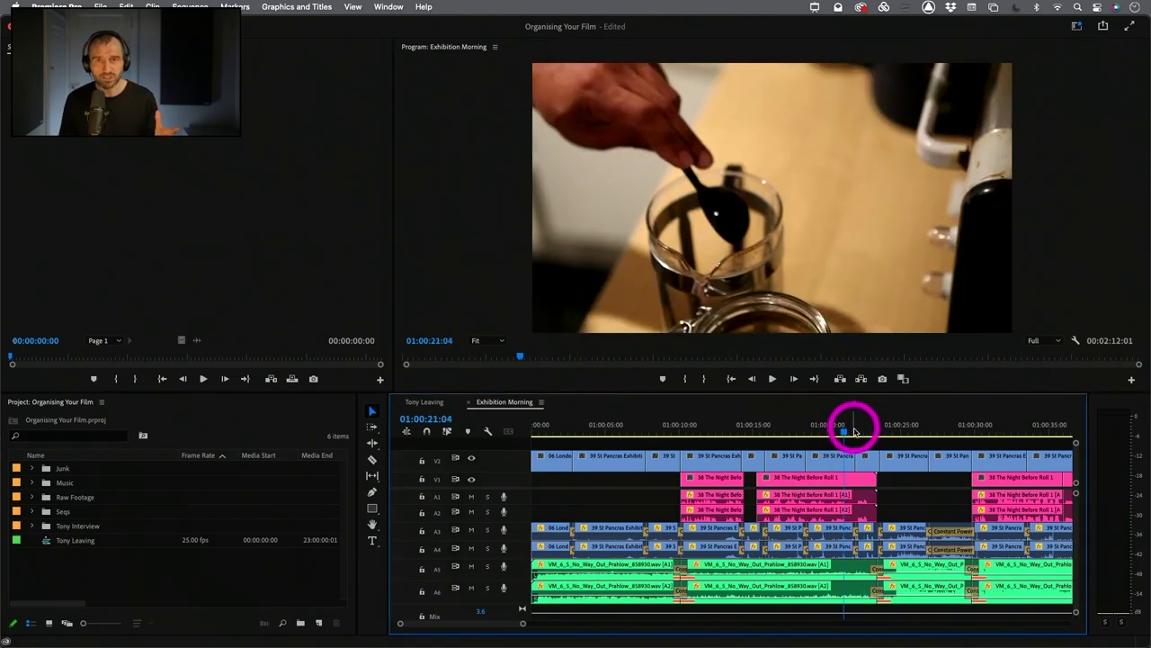
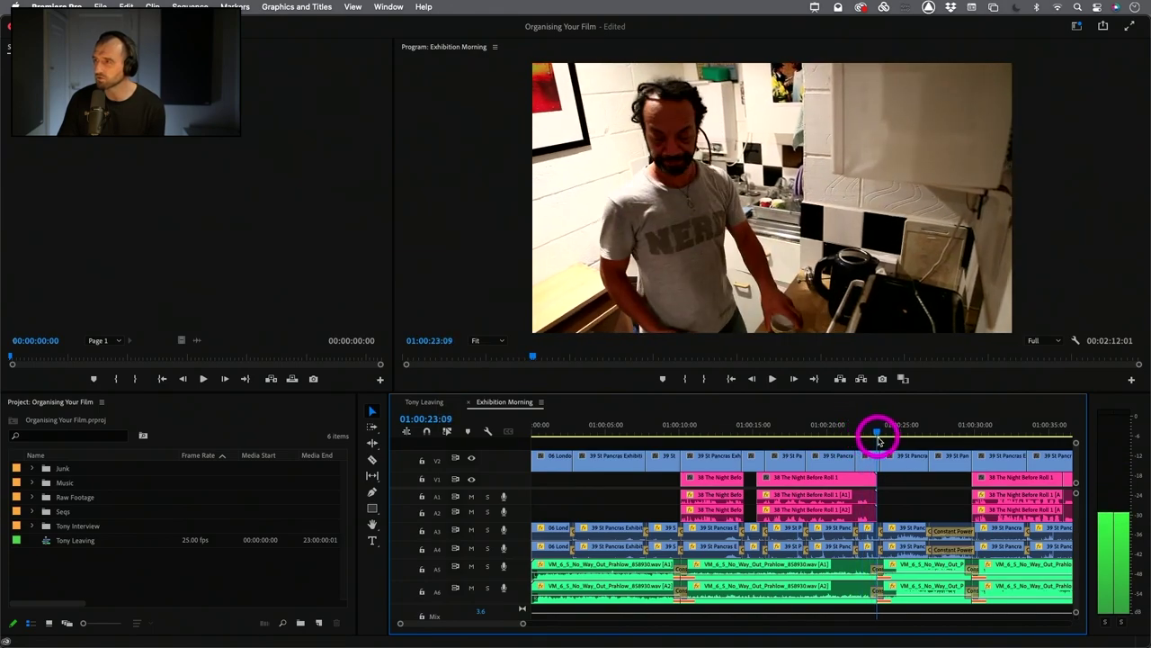
# Scrub and play across the cut from the wide kitchen shot to the cafetière close-up, parking the playhead at 01:00:23:17.
pyautogui.click(771, 379)
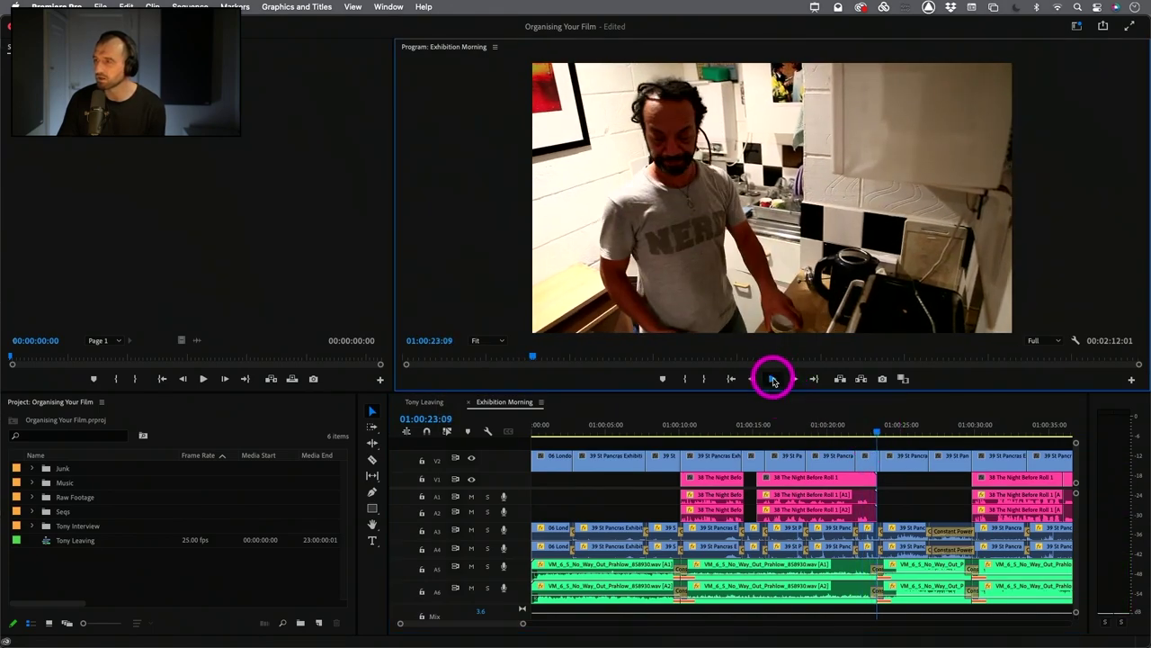
pyautogui.moveTo(869, 425); pyautogui.dragTo(877, 430)
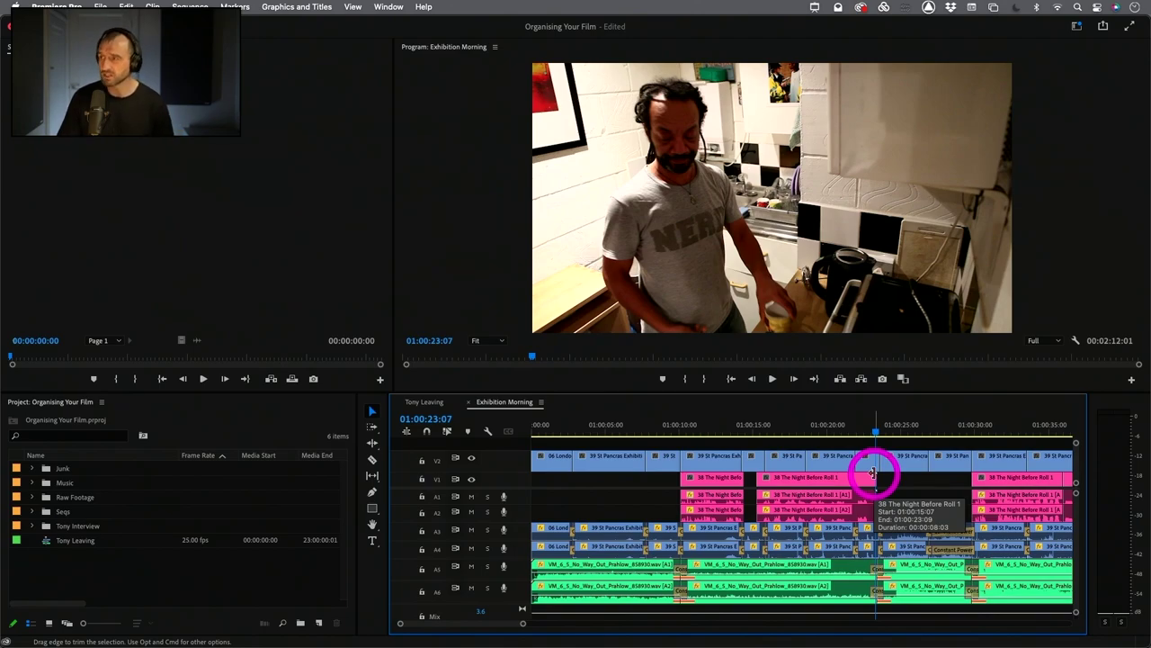
pyautogui.moveTo(873, 433); pyautogui.dragTo(882, 436)
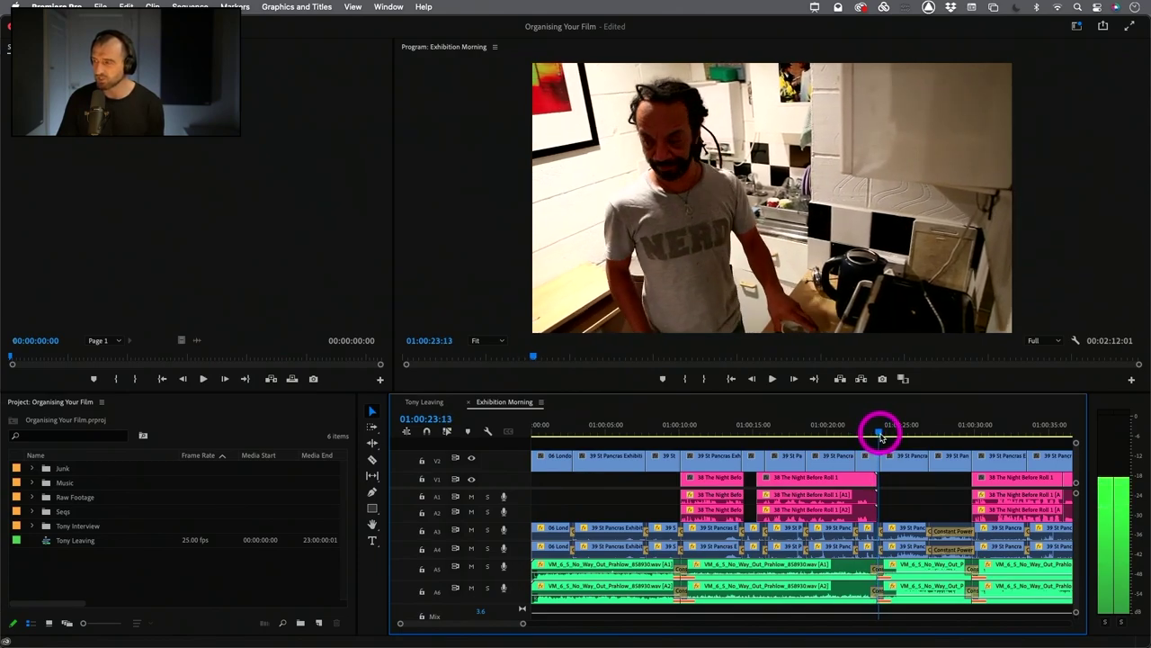
pyautogui.click(772, 379)
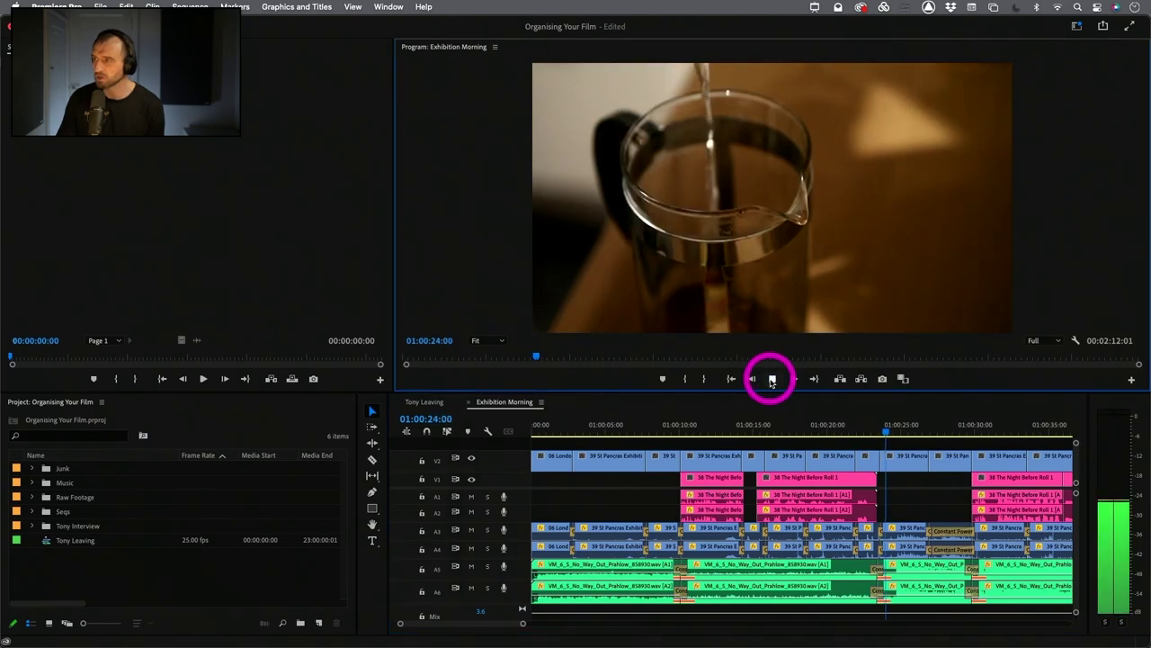
pyautogui.click(772, 379)
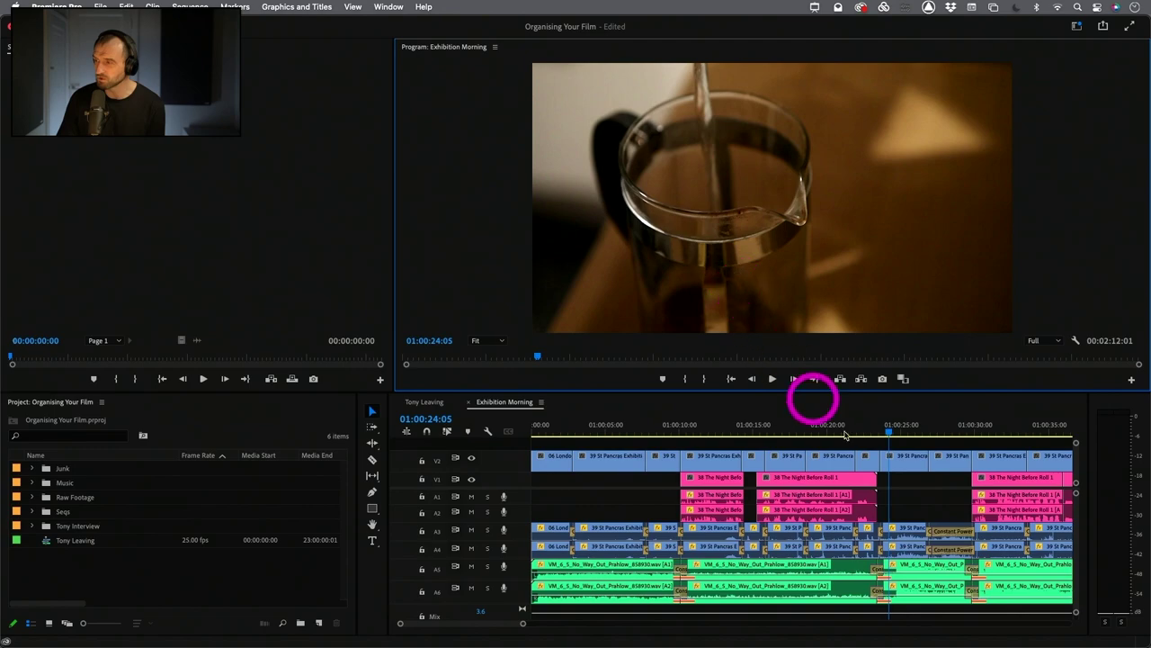
pyautogui.moveTo(876, 426); pyautogui.dragTo(884, 432)
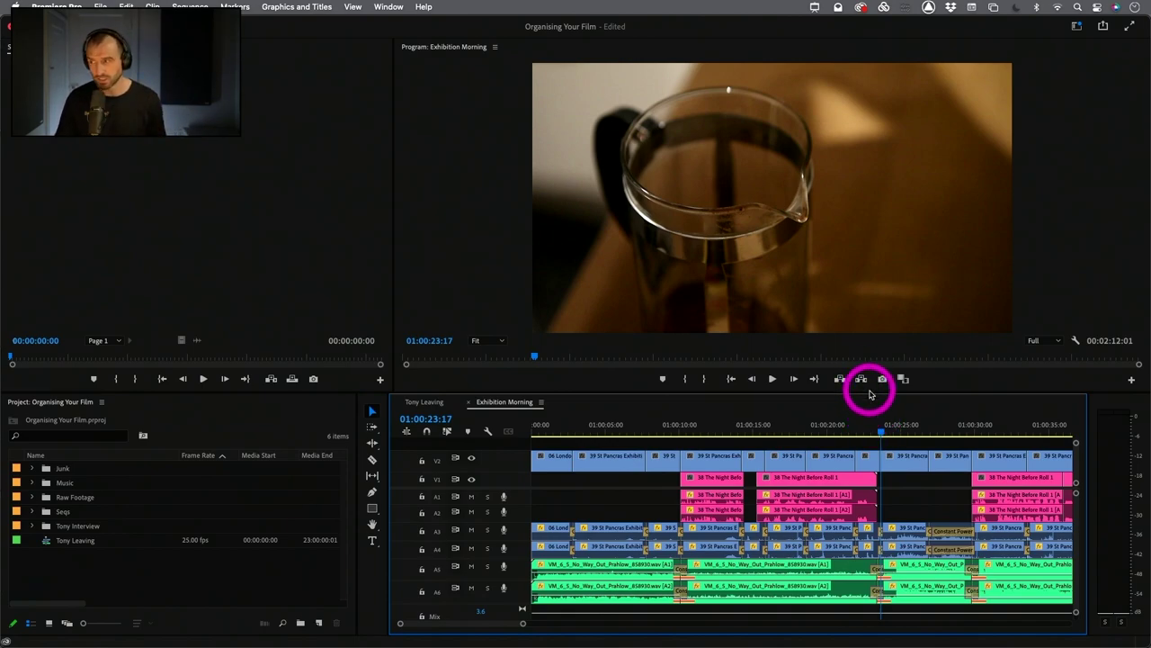
# Play the cafetière pouring shot twice from its start, stopping near its end at 01:00:26:15.
pyautogui.click(770, 381)
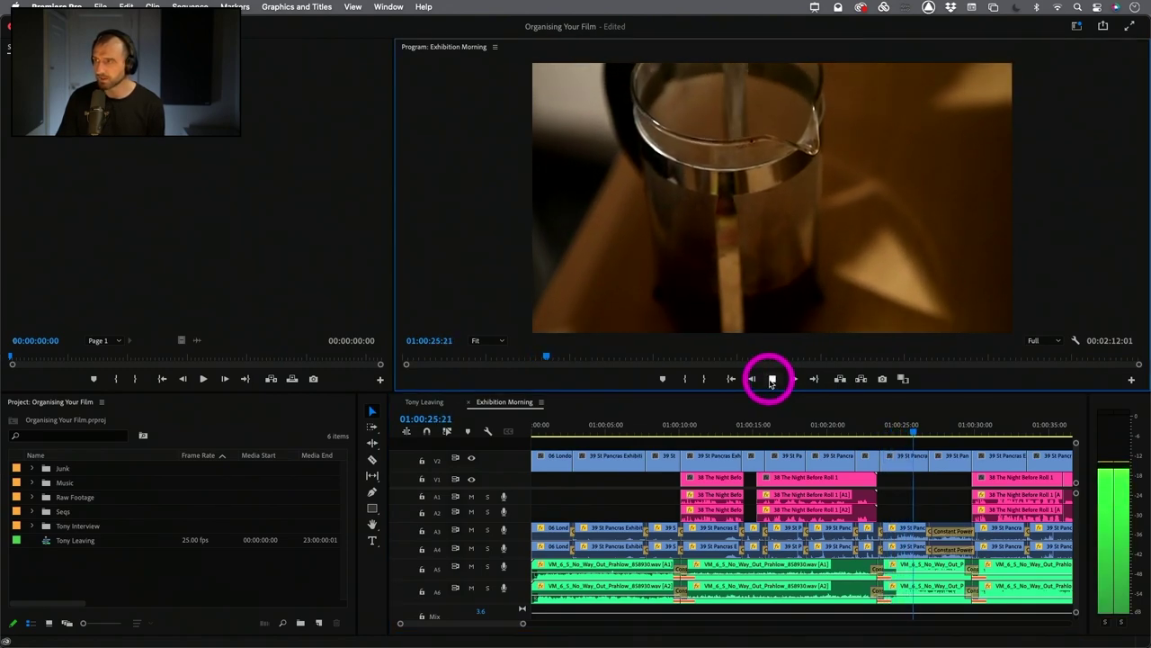
pyautogui.click(771, 381)
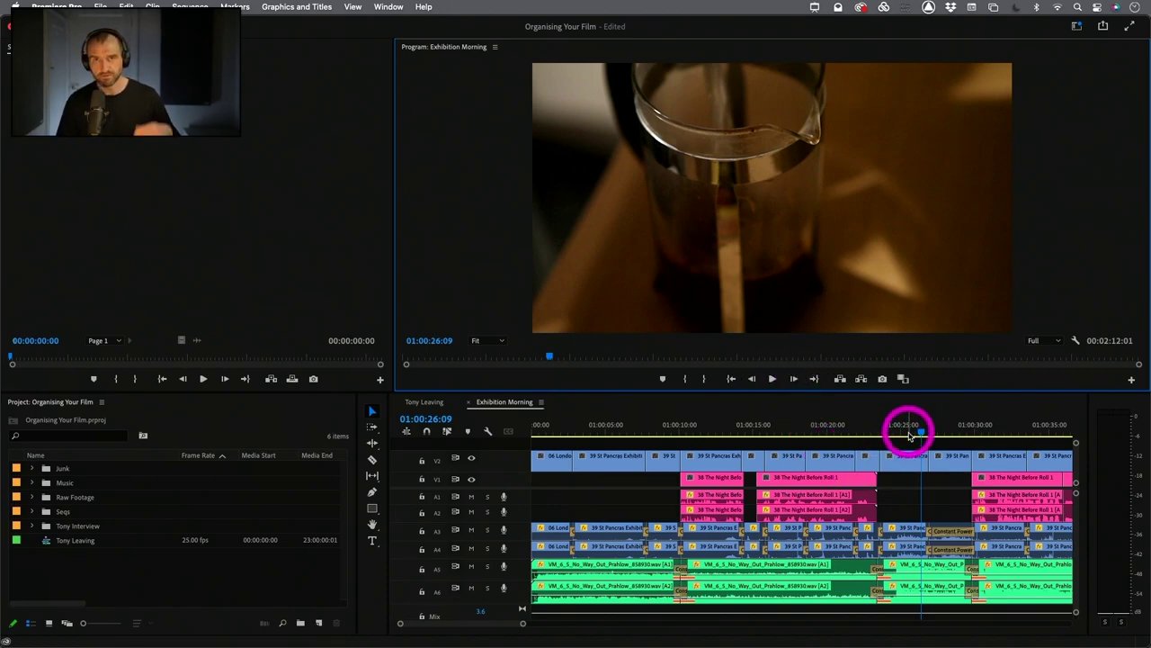
pyautogui.moveTo(958, 423); pyautogui.dragTo(877, 429)
pyautogui.click(772, 378)
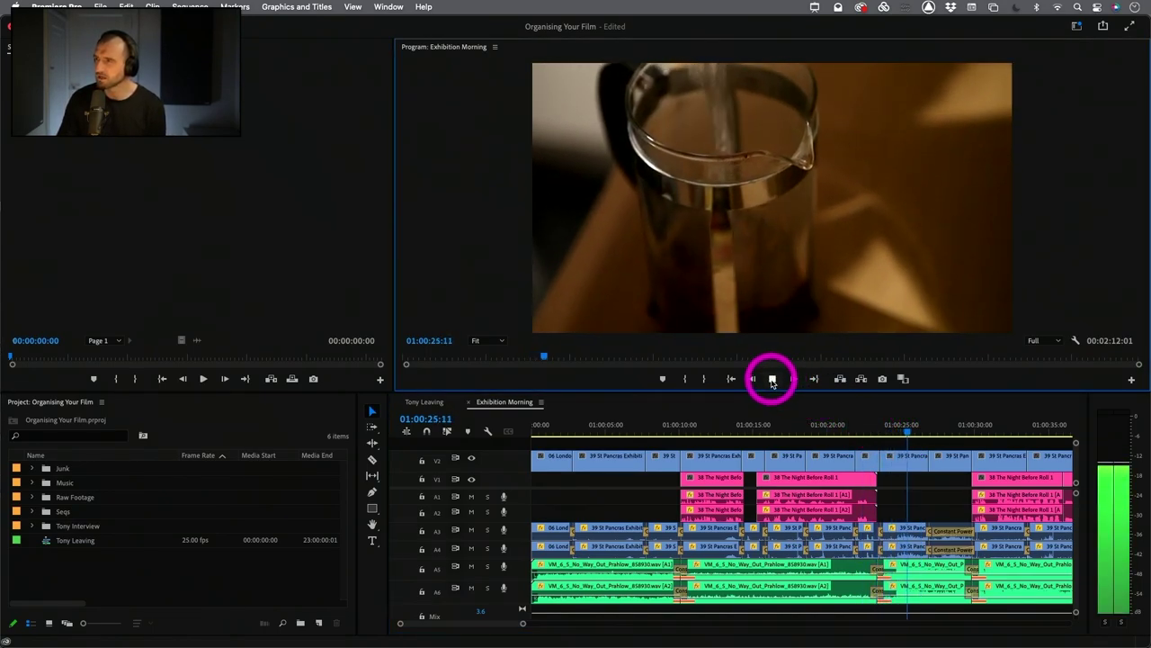
pyautogui.click(771, 379)
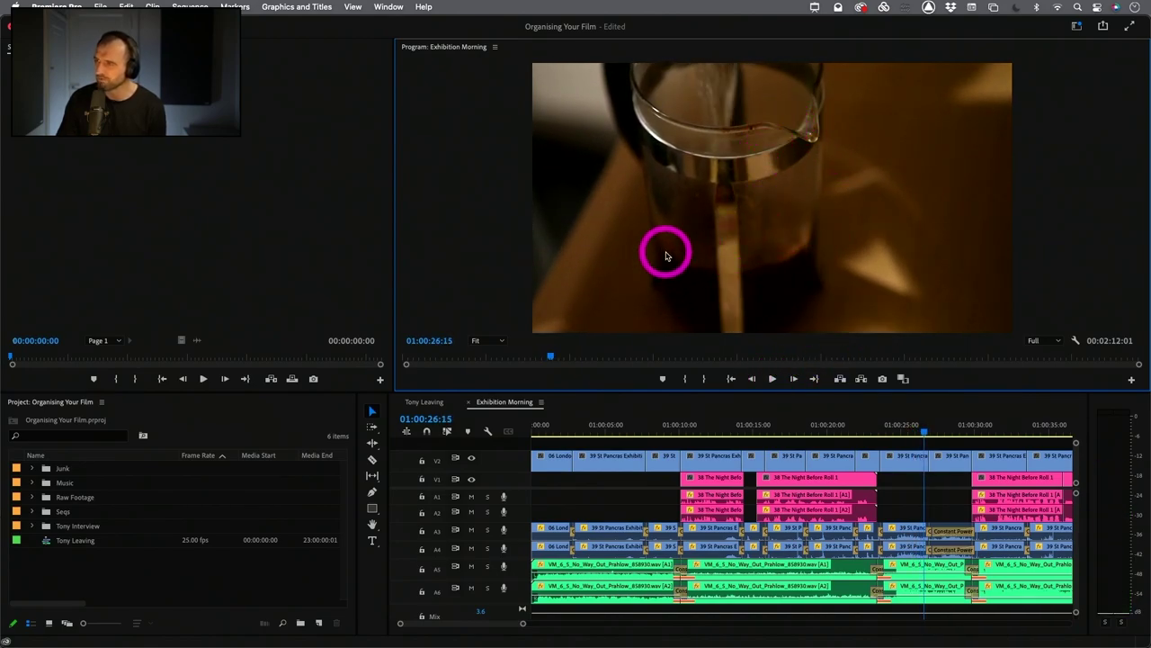
# Play from the cafetière into the sink shot, then scrub back across that cut and park the playhead at 01:00:27:03.
pyautogui.click(772, 378)
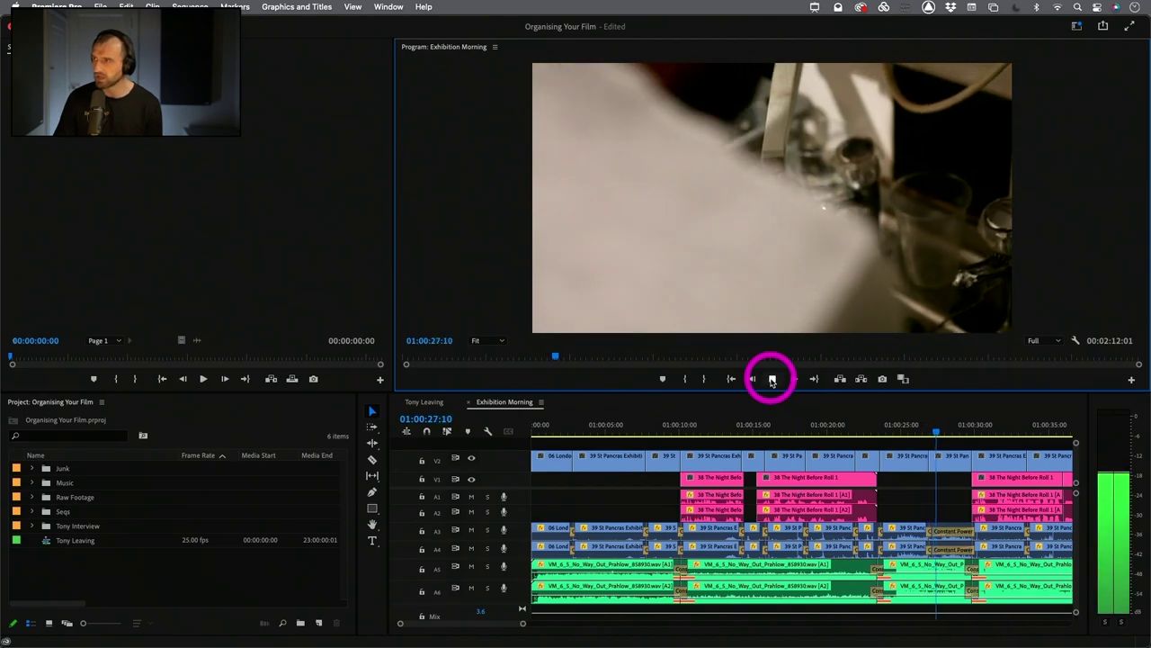
pyautogui.click(772, 378)
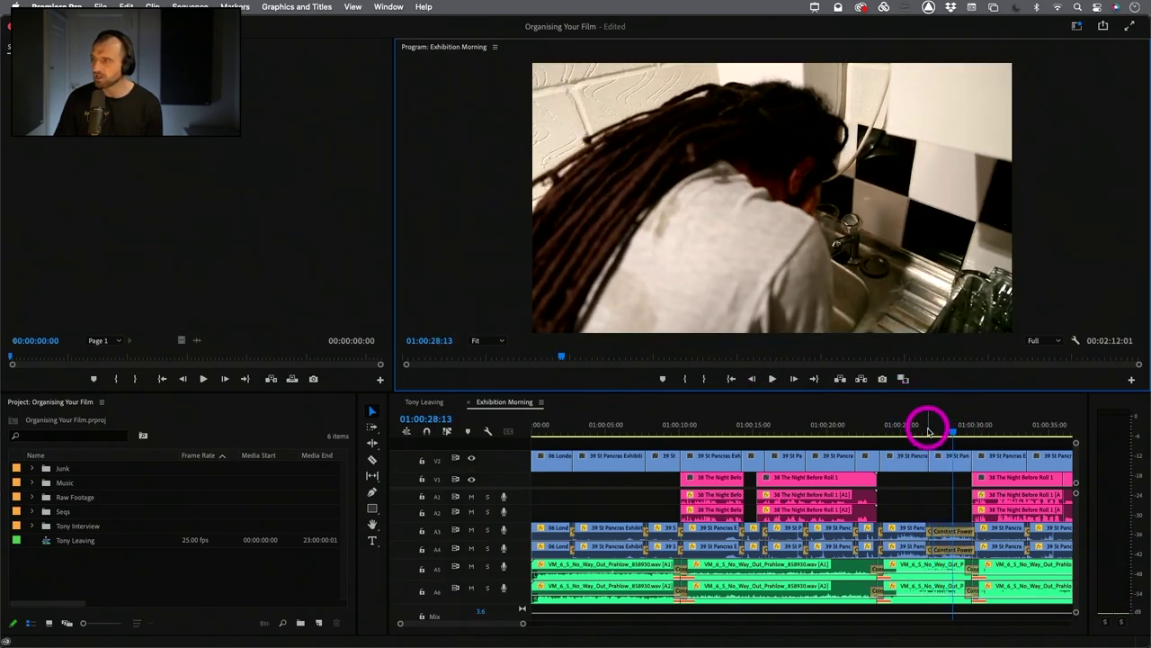
pyautogui.click(927, 430)
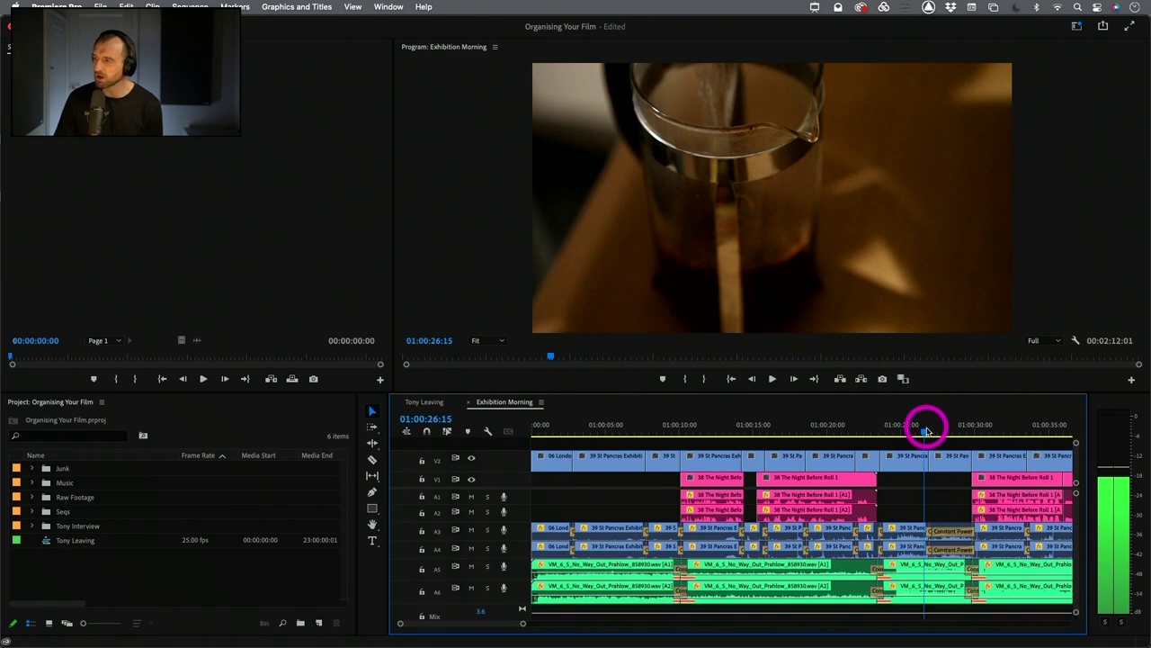
pyautogui.moveTo(927, 432); pyautogui.dragTo(931, 432)
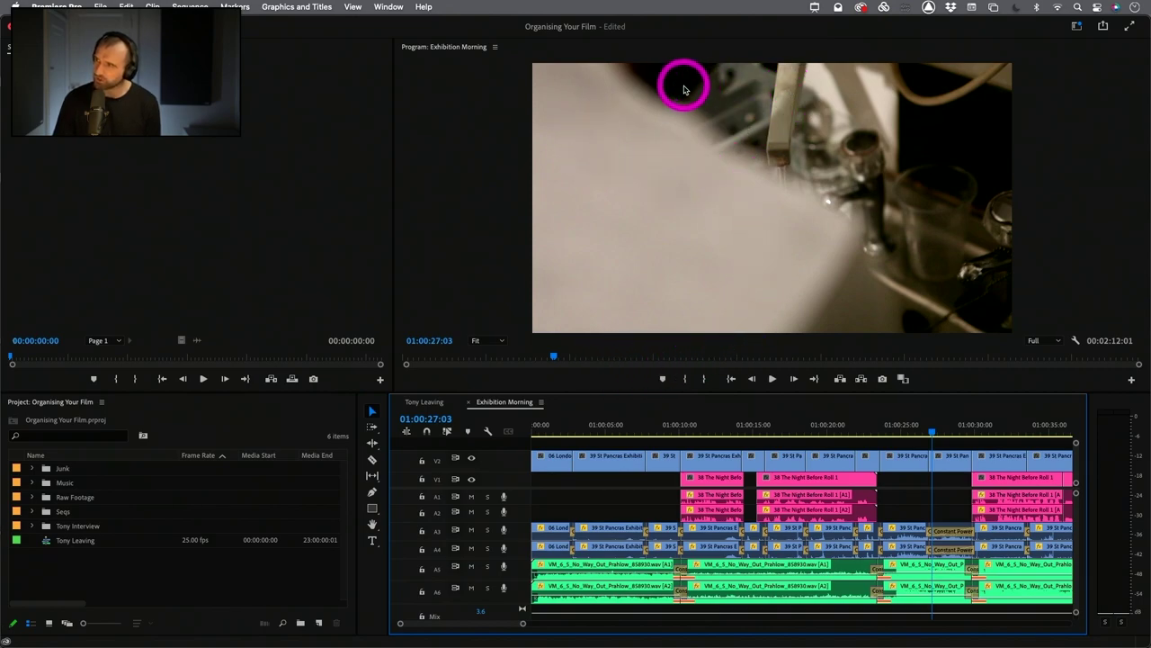
# Play the face-washing shot up to the towel shot, then move back through it to the tap at 01:00:27:05.
pyautogui.click(772, 379)
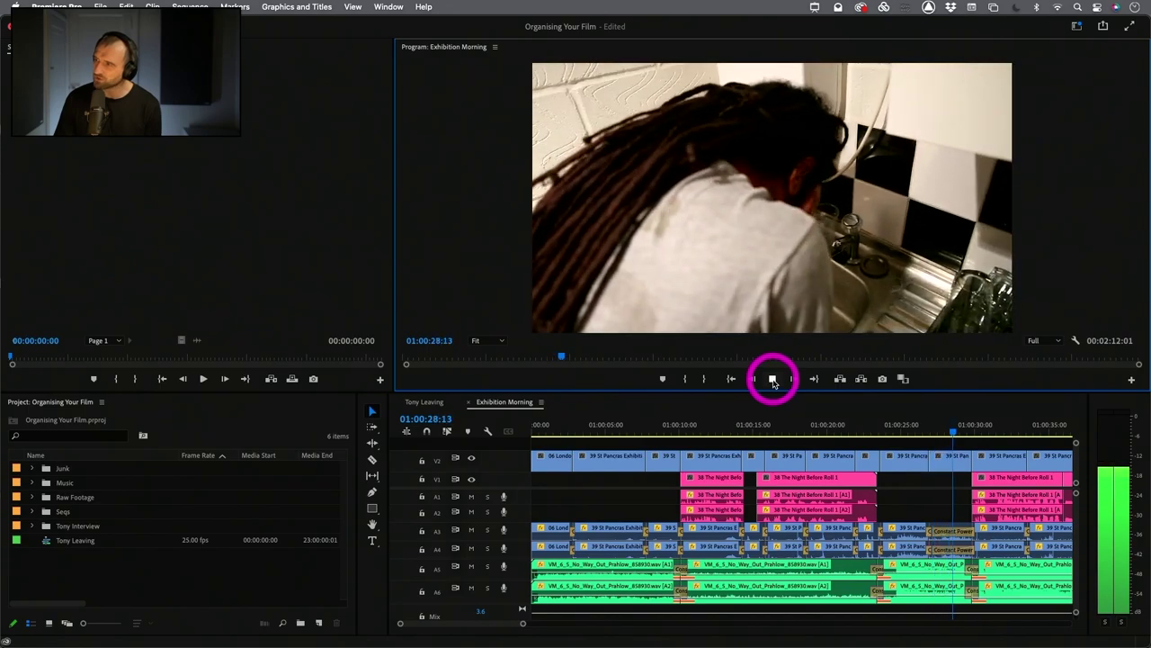
pyautogui.click(773, 379)
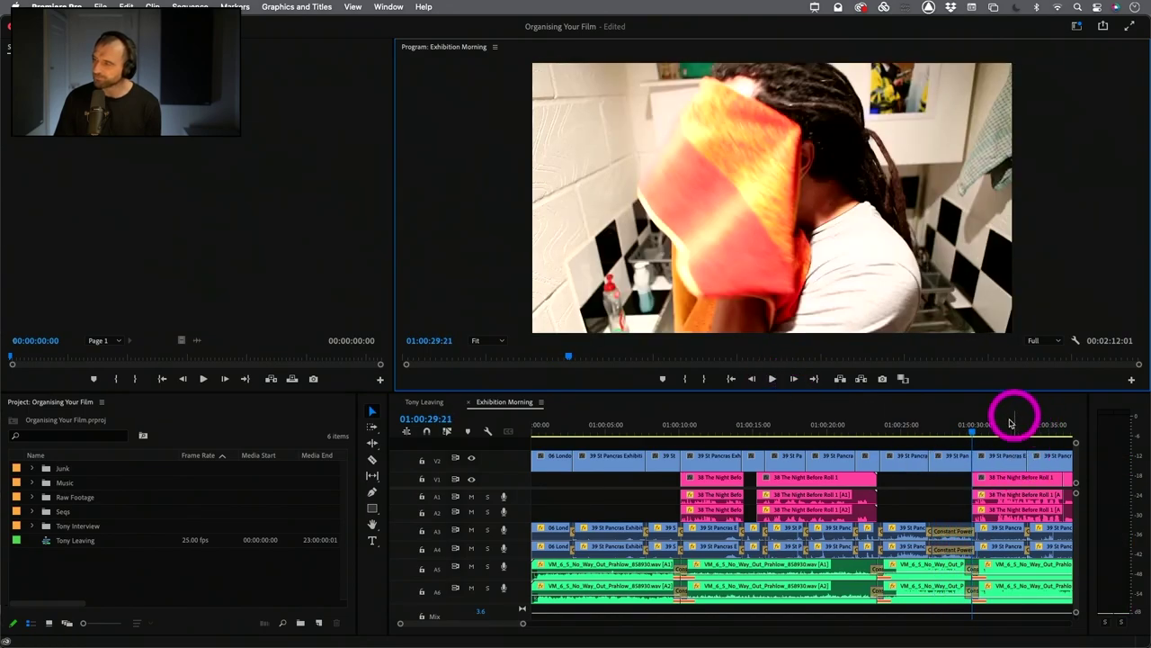
pyautogui.click(967, 427)
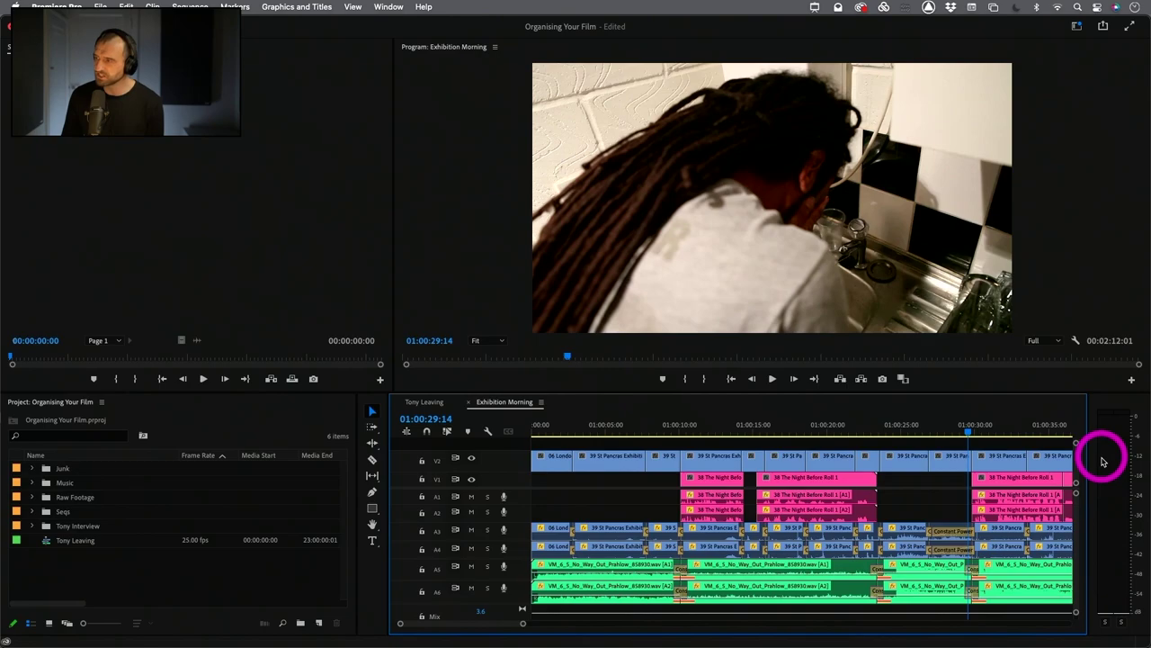
pyautogui.click(936, 430)
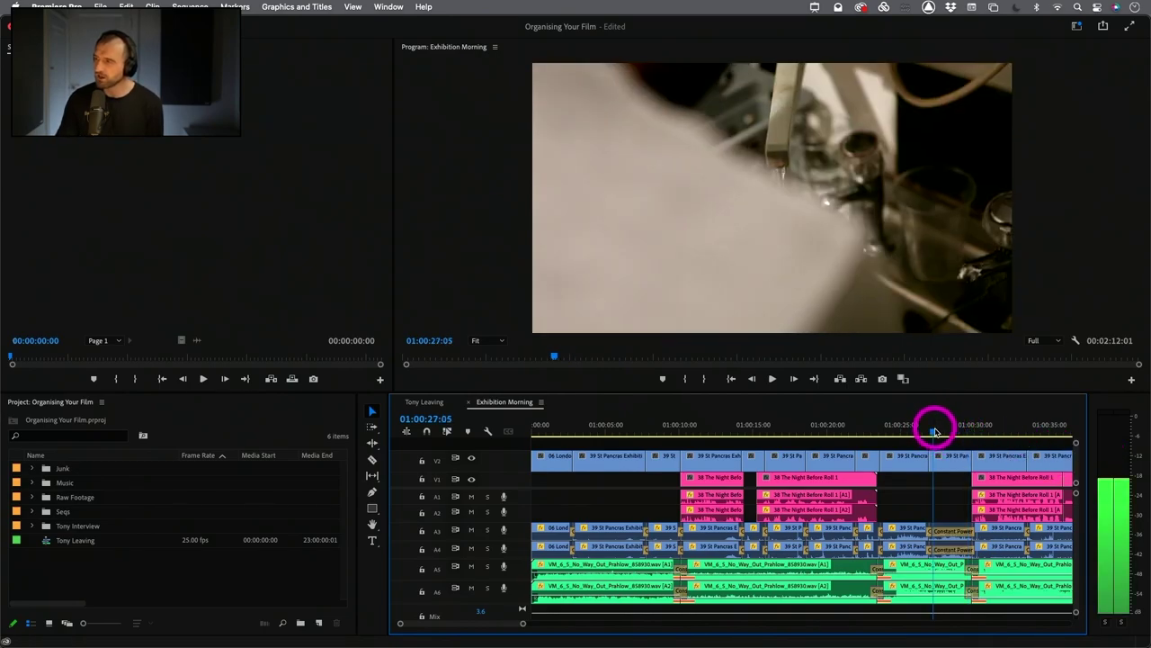
# Scrub from the face-washing shot across the cut into the towel shot, parking the playhead at 01:00:30:13.
pyautogui.moveTo(935, 432); pyautogui.dragTo(971, 419)
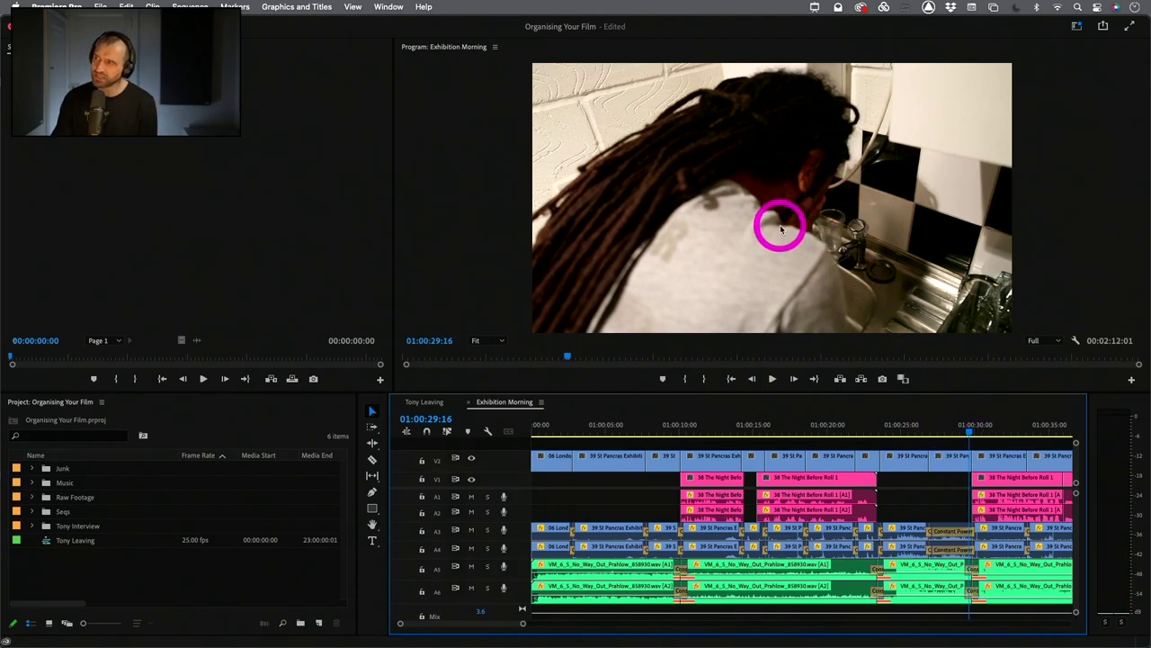
pyautogui.moveTo(972, 426); pyautogui.dragTo(980, 433)
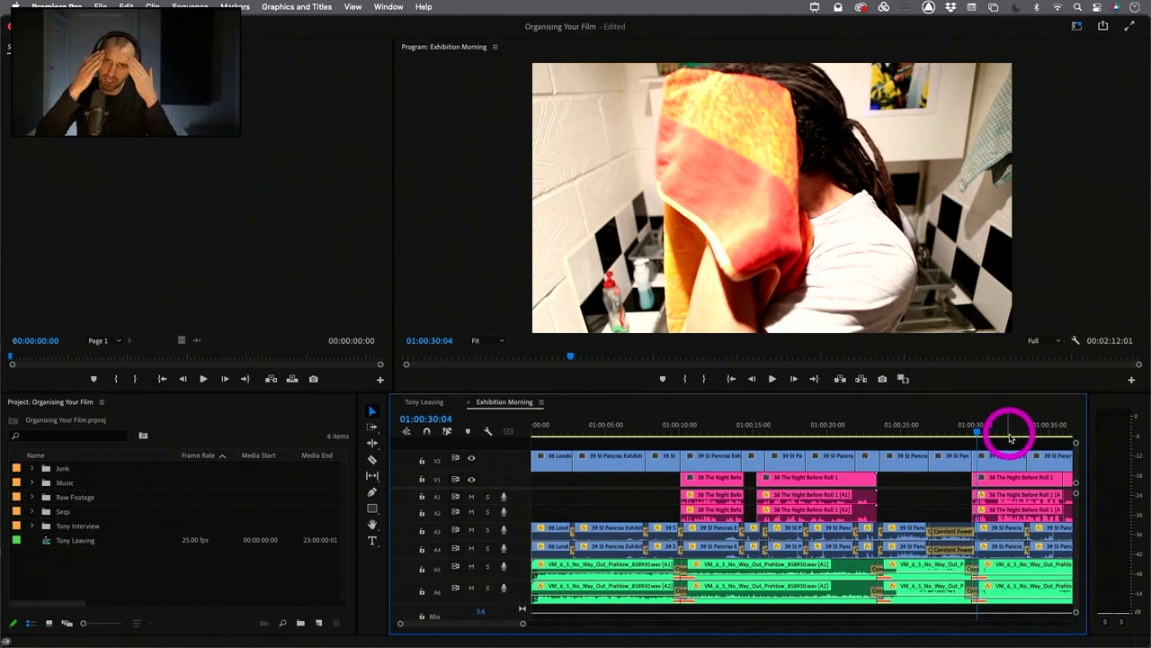
pyautogui.moveTo(1010, 438); pyautogui.dragTo(976, 438)
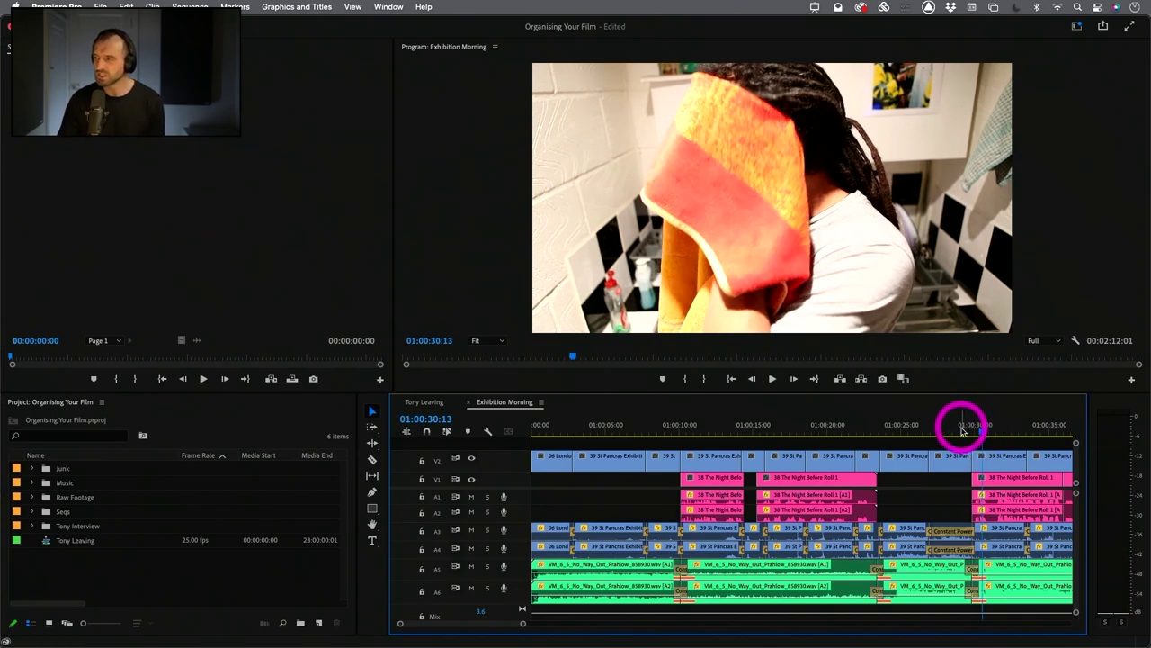
pyautogui.click(937, 442)
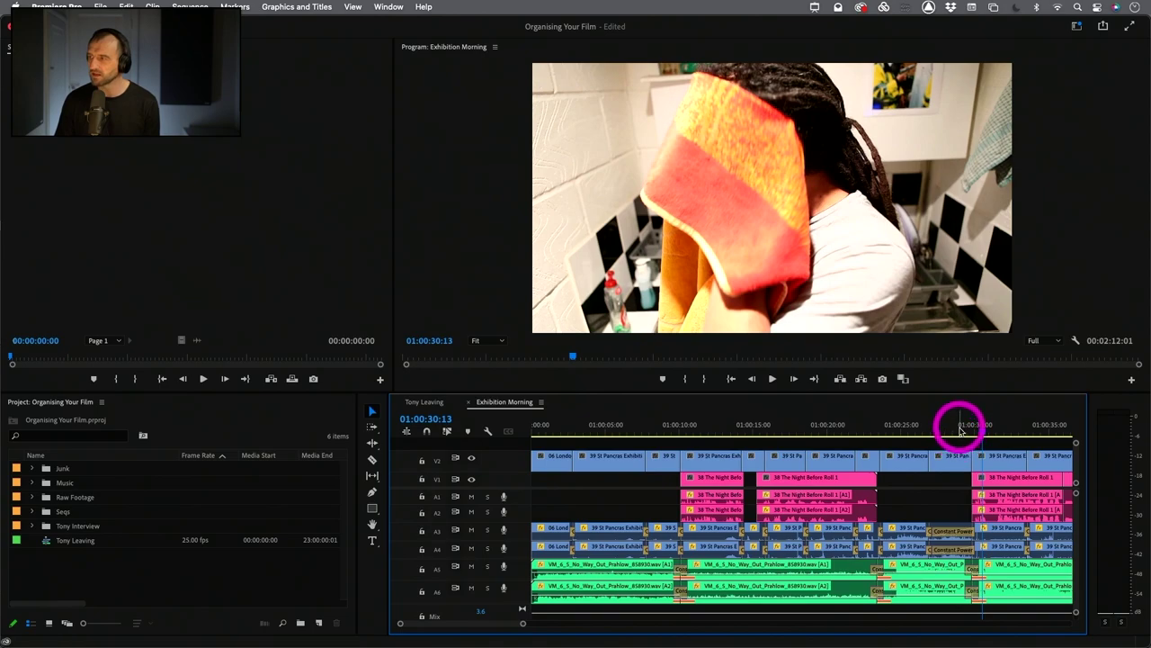
# Play from the end of the face-washing shot through the towel shot, parking near its end at 01:00:33:04.
pyautogui.click(959, 430)
pyautogui.click(772, 379)
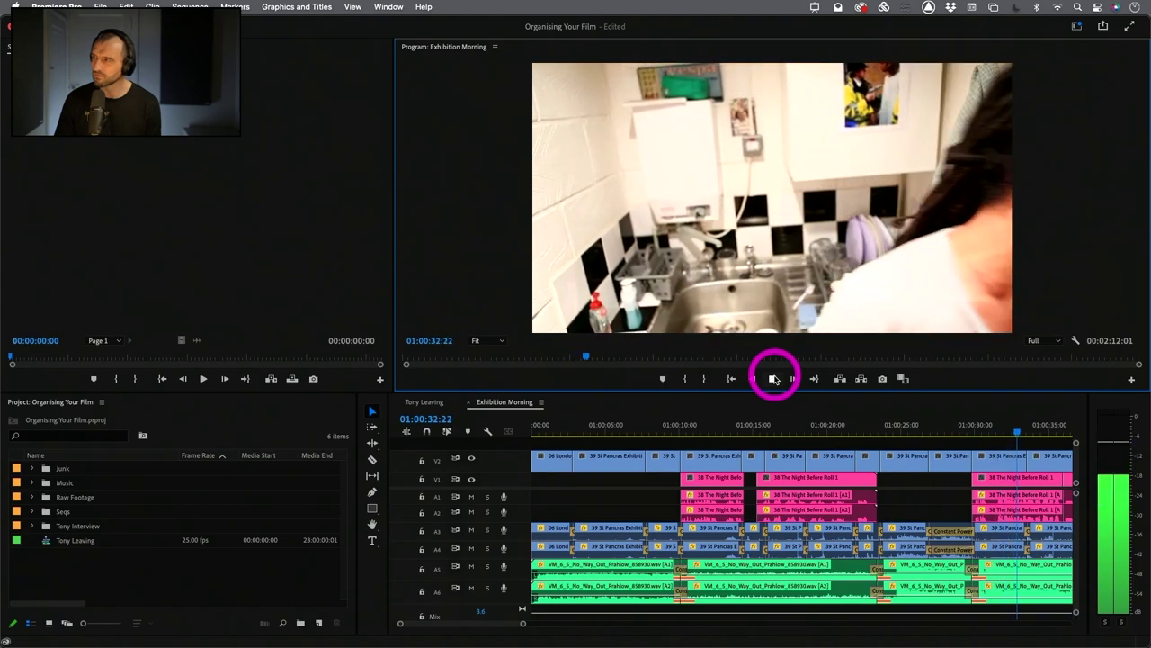
pyautogui.click(773, 379)
pyautogui.click(1023, 430)
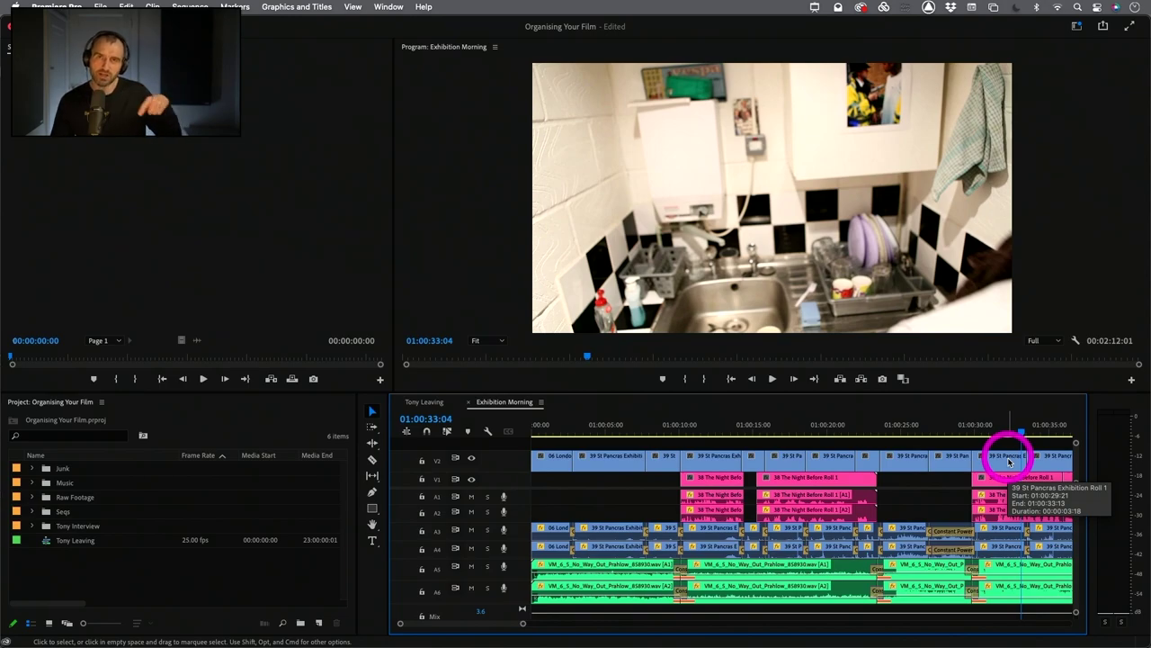
# Return to the man leaving frame with the towel and step back through his turn to 01:00:32:04.
pyautogui.click(1013, 432)
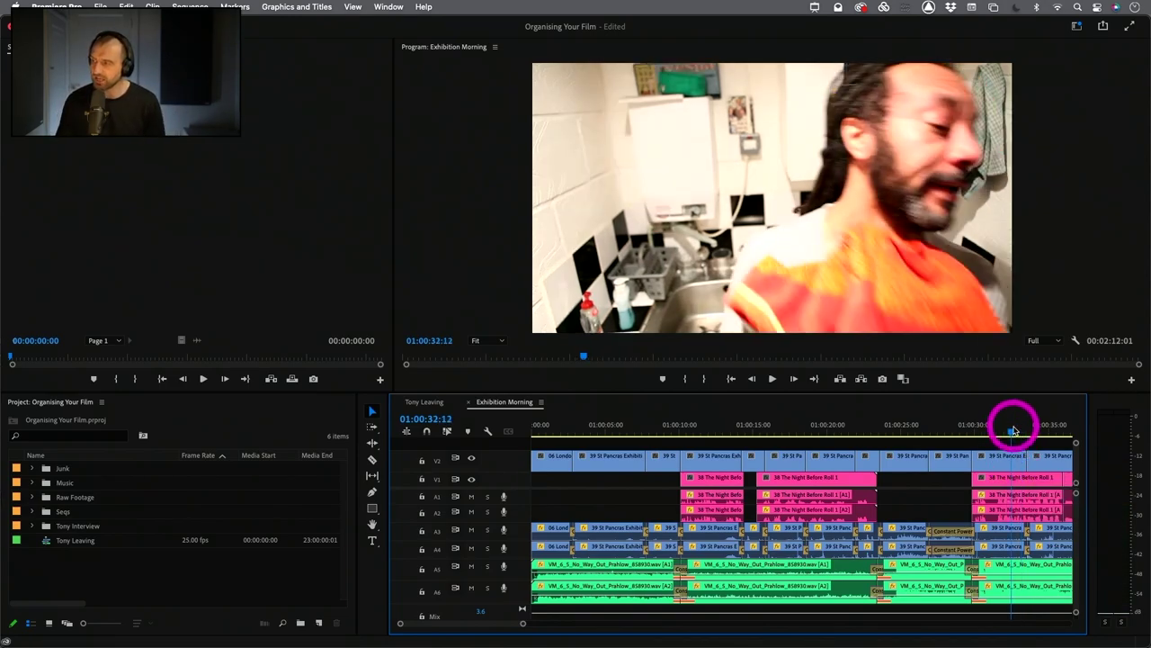
pyautogui.press('Left')
pyautogui.press('Left')
pyautogui.press('Left')
pyautogui.press('Left')
pyautogui.press('Left')
pyautogui.press('Left')
pyautogui.press('Left')
pyautogui.press('Left')
pyautogui.press('Left')
pyautogui.press('Left')
pyautogui.press('Left')
pyautogui.press('Left')
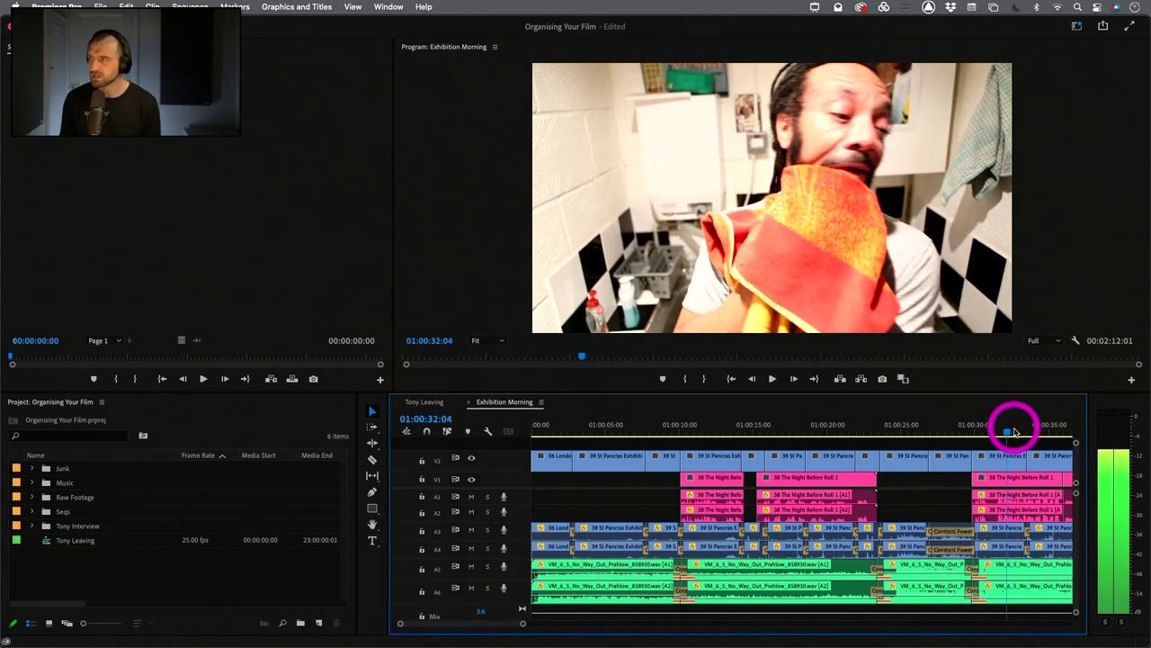
# Step forward through the man's exit and the empty kitchen to the first frame of the glasses close-up at 01:00:33:14.
pyautogui.press('Right')
pyautogui.press('Right')
pyautogui.press('Right')
pyautogui.press('Right')
pyautogui.press('Right')
pyautogui.press('Right')
pyautogui.press('Right')
pyautogui.press('Right')
pyautogui.press('Right')
pyautogui.press('Right')
pyautogui.press('Right')
pyautogui.press('Right')
pyautogui.press('Right')
pyautogui.press('Right')
pyautogui.press('Right')
pyautogui.press('Right')
pyautogui.press('Right')
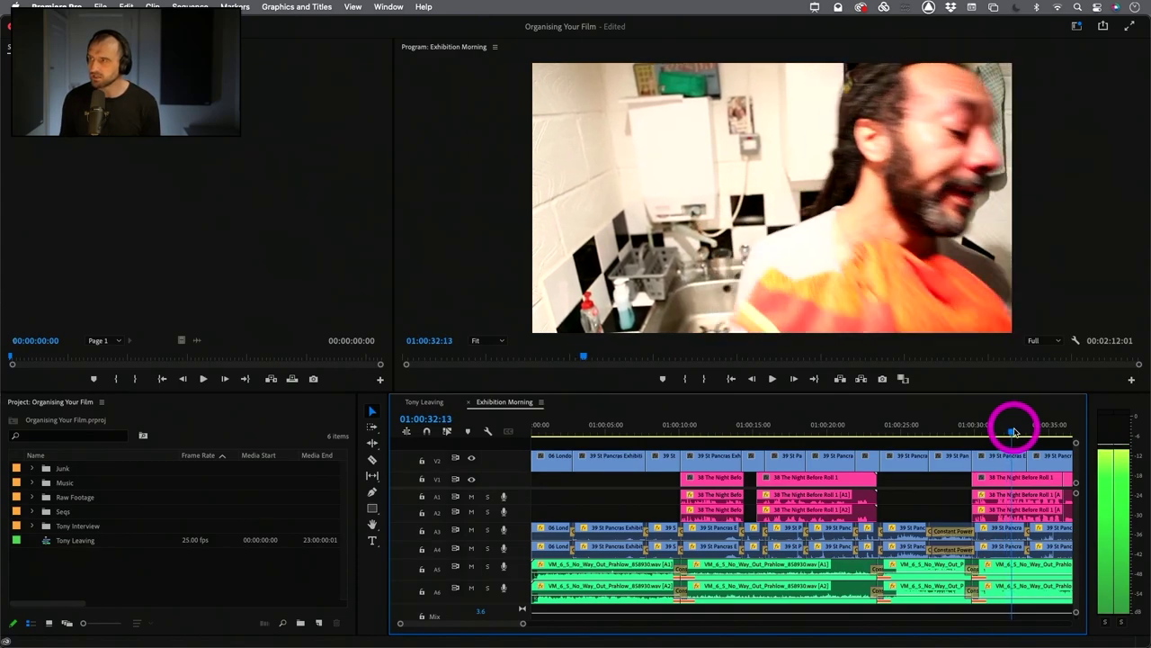
pyautogui.press('Right')
pyautogui.press('Right')
pyautogui.press('Right')
pyautogui.press('Right')
pyautogui.press('Right')
pyautogui.press('Right')
pyautogui.press('Right')
pyautogui.press('Right')
pyautogui.press('Right')
pyautogui.press('Right')
pyautogui.press('Right')
pyautogui.press('Right')
pyautogui.press('Right')
pyautogui.press('Right')
pyautogui.press('Right')
pyautogui.press('Right')
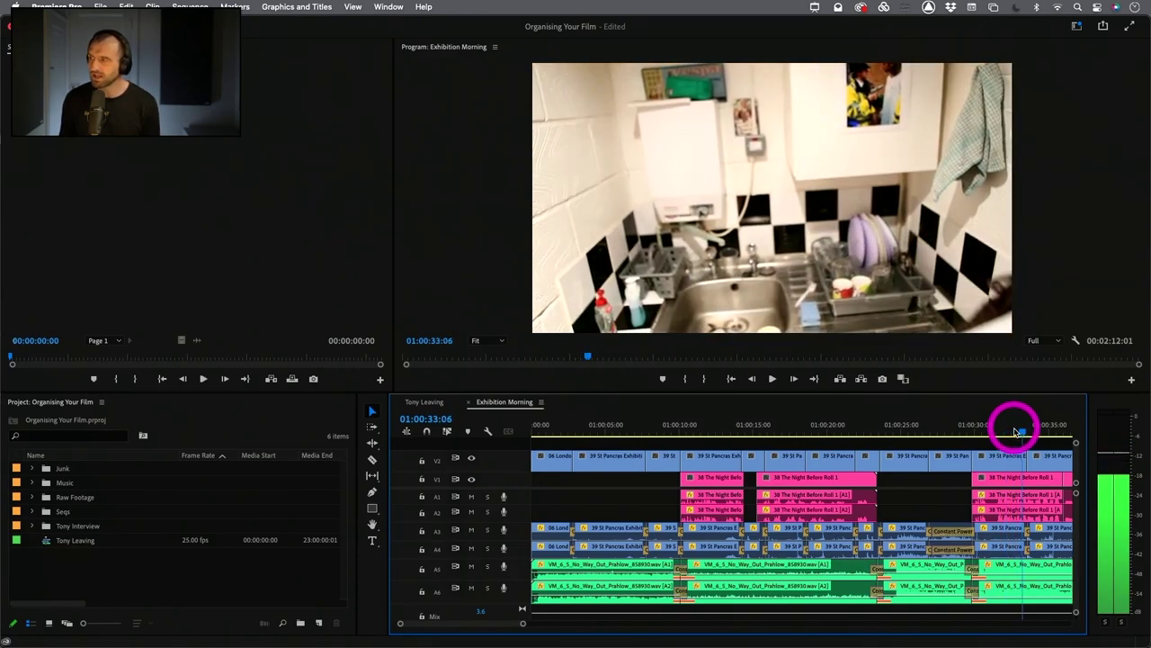
pyautogui.press('Right')
pyautogui.press('Right')
pyautogui.press('Right')
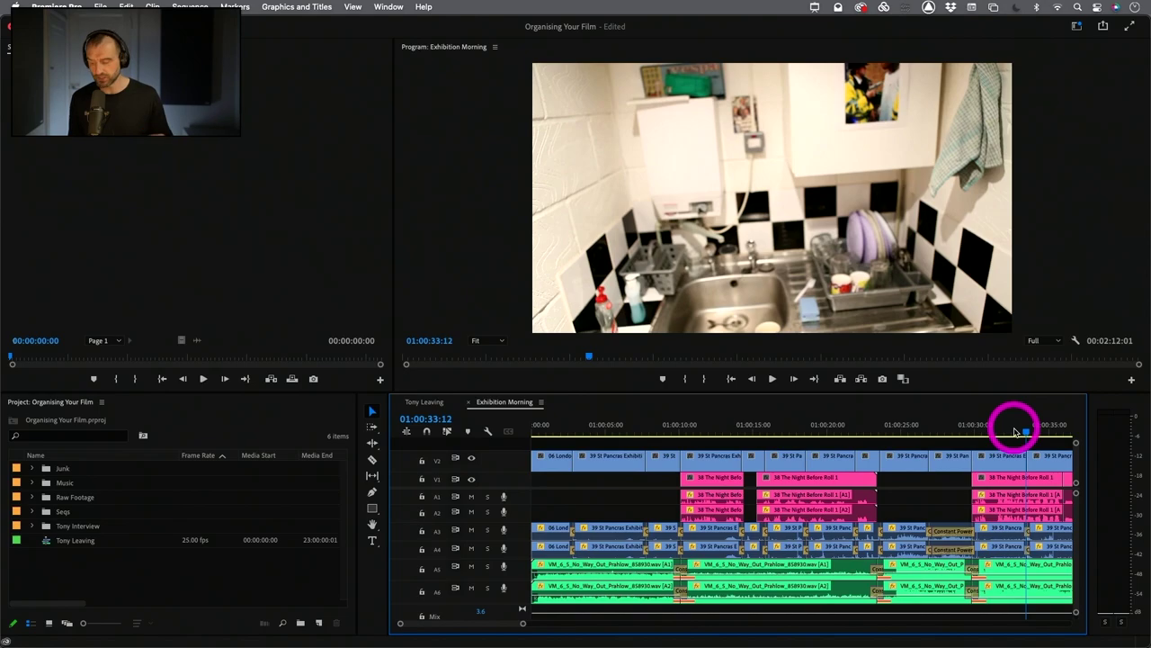
pyautogui.press('Right')
pyautogui.press('Right')
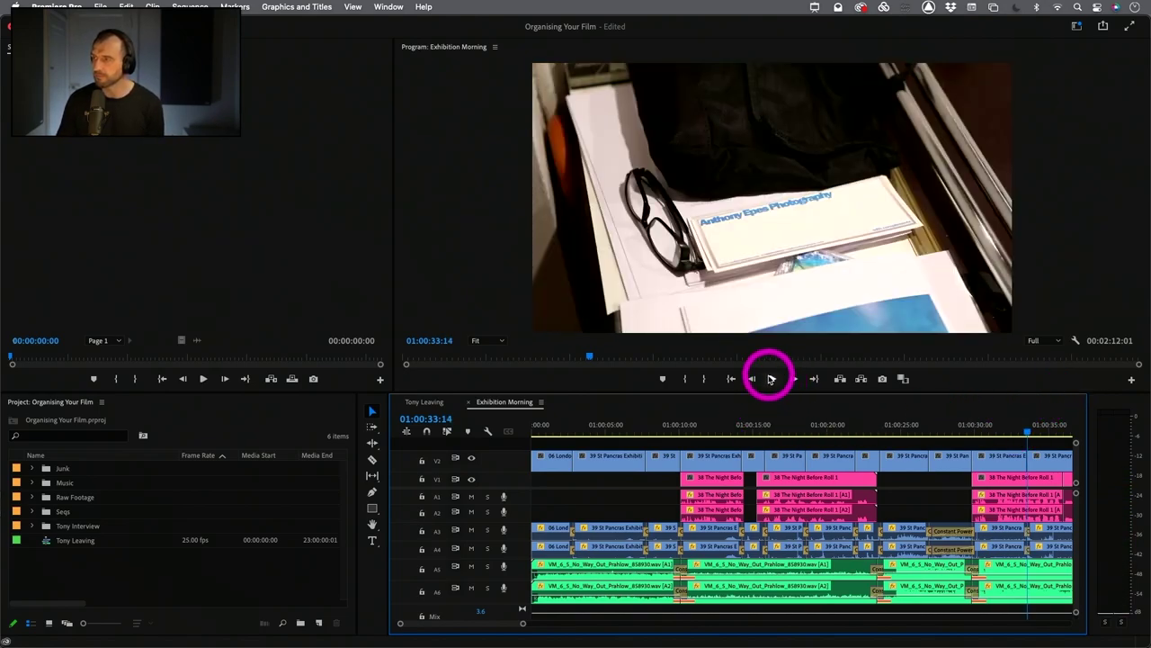
# Play the glasses close-up into the camera move over the desk, then run it backwards to 01:00:33:19.
pyautogui.click(771, 379)
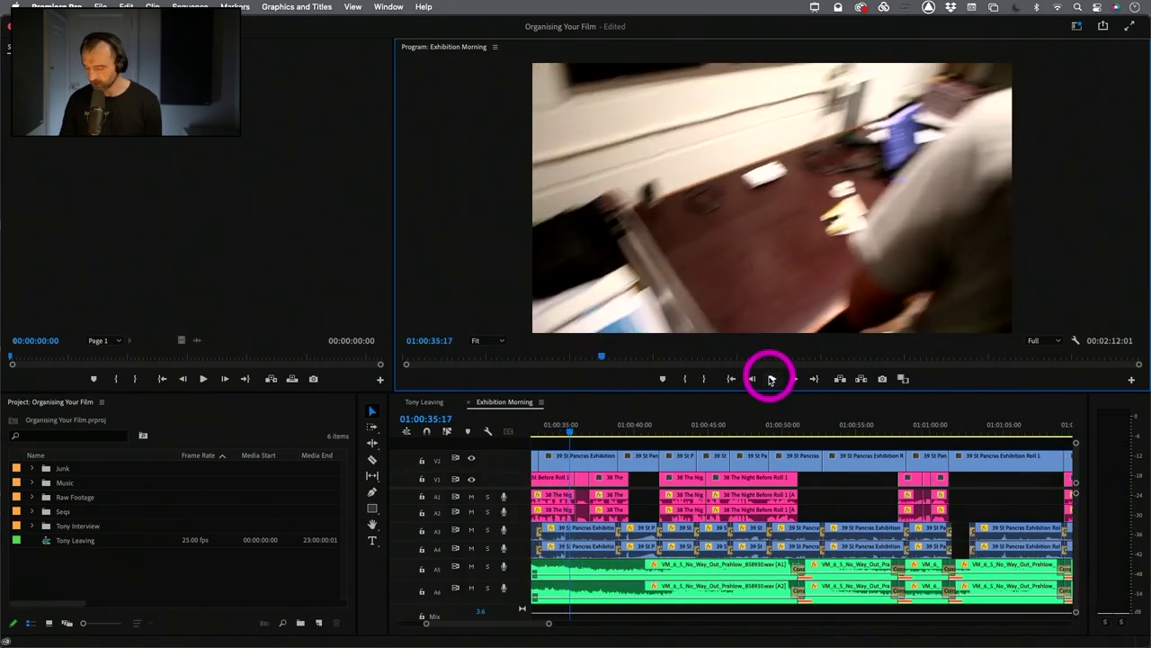
pyautogui.press('j')
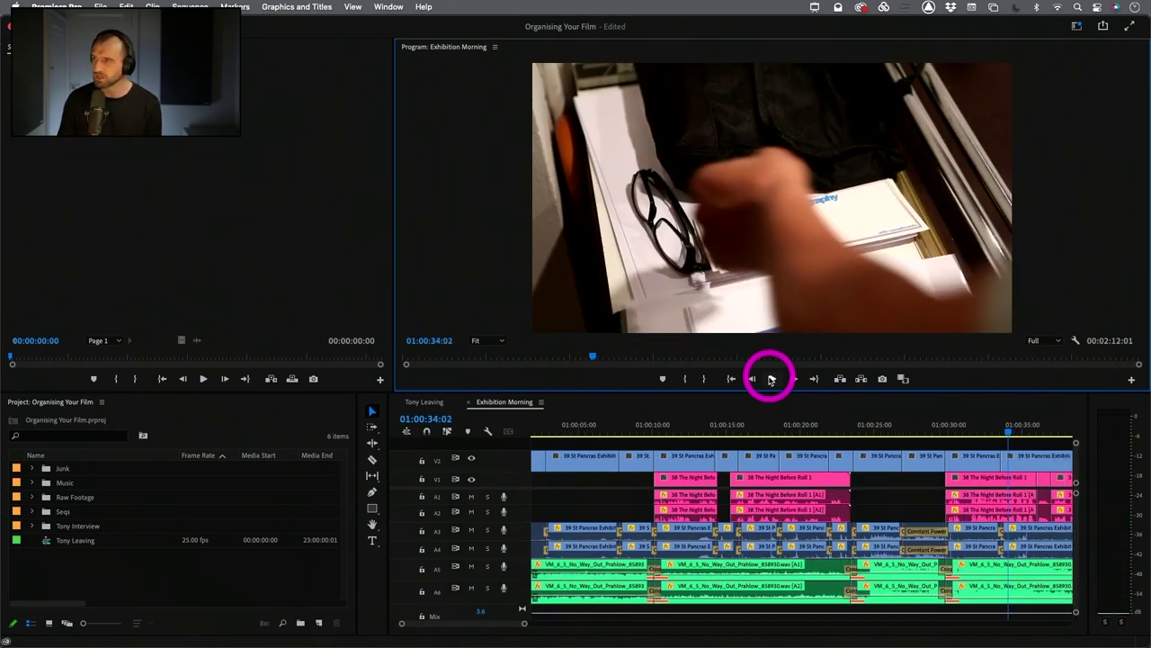
pyautogui.click(771, 379)
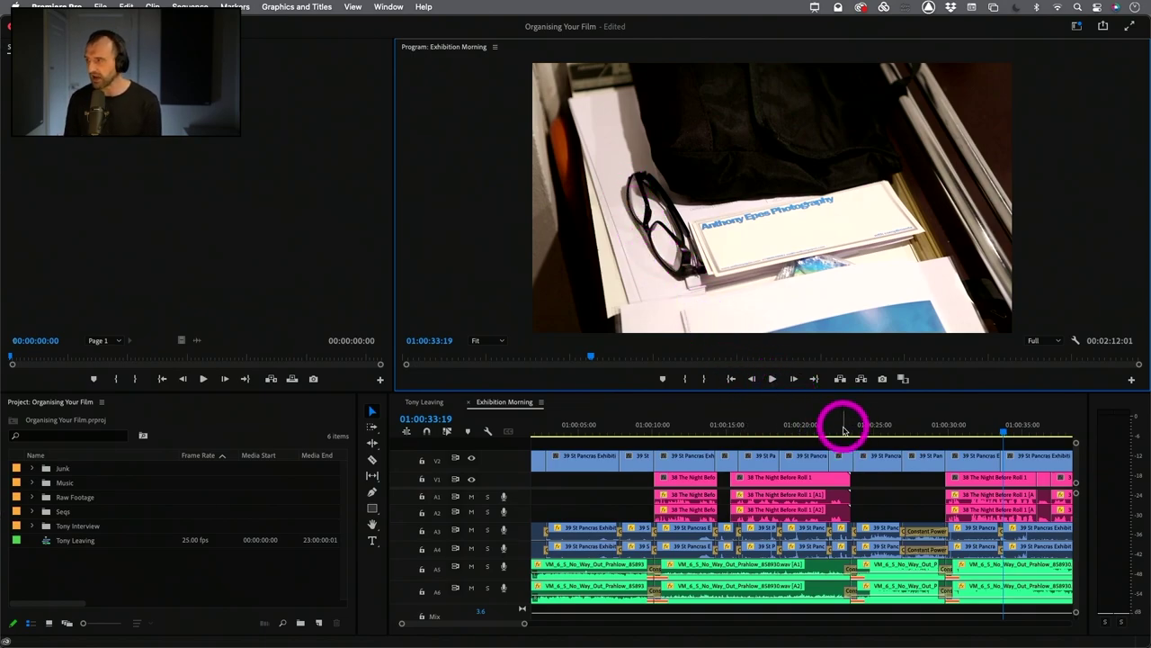
# Step back and forth across the cut between the empty kitchen and the glasses close-up, parking at 01:00:33:14.
pyautogui.hotkey('shift', 'Left')
pyautogui.press('Left')
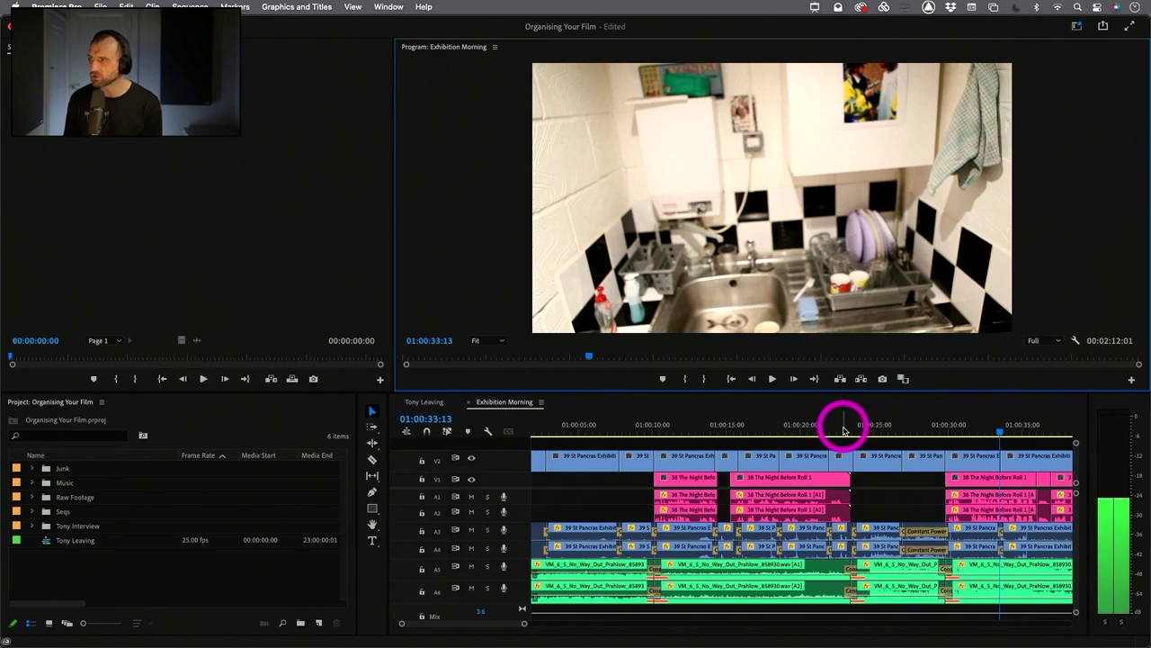
pyautogui.press('Right')
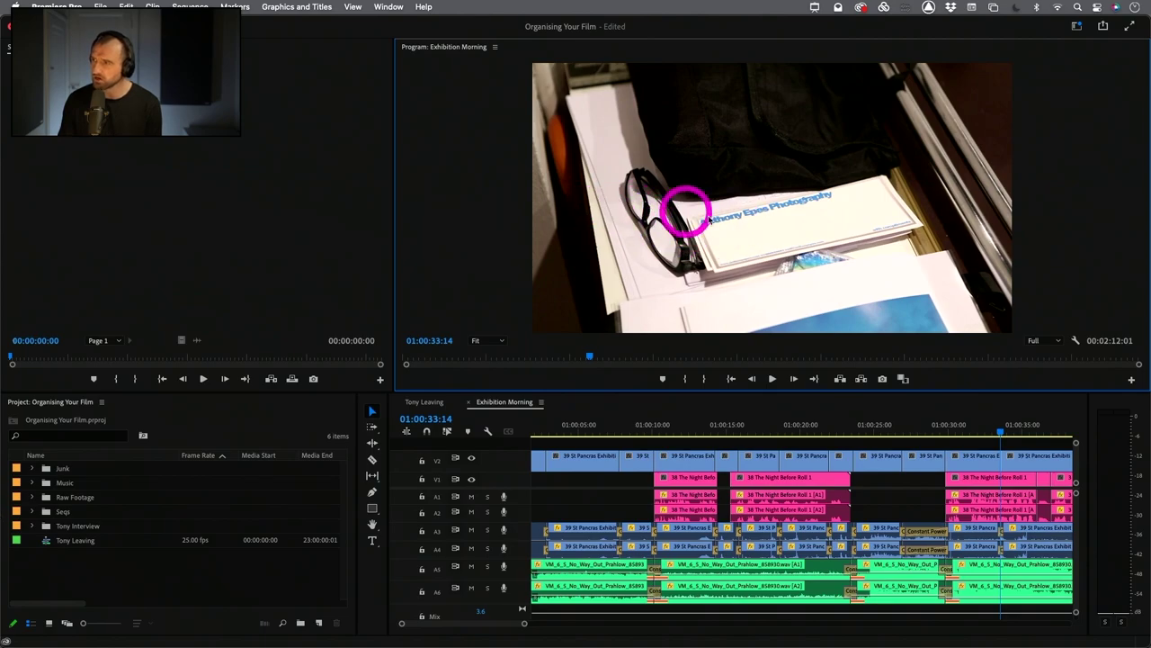
# Play the glasses shot until the camera pulls out over the desk, then step back to the hand close-up at 01:00:34:22.
pyautogui.click(772, 379)
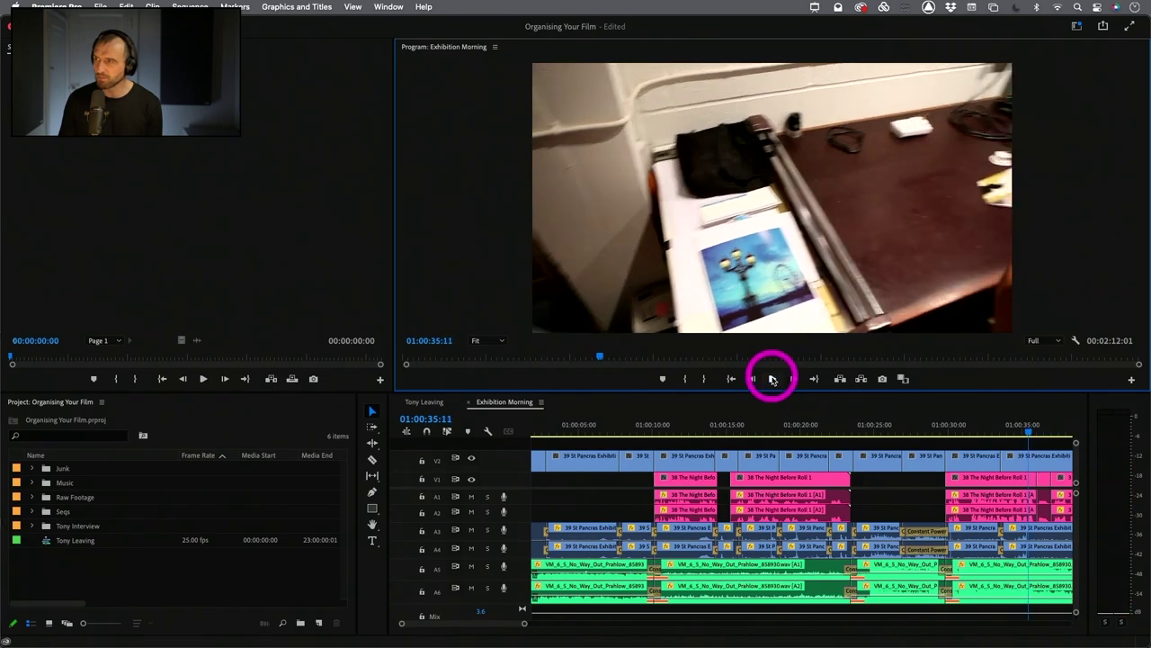
pyautogui.click(764, 377)
pyautogui.press('Left')
pyautogui.press('Left')
pyautogui.press('Left')
pyautogui.press('Left')
pyautogui.press('Left')
pyautogui.press('Left')
pyautogui.press('Left')
pyautogui.press('Left')
pyautogui.press('Left')
pyautogui.press('Left')
pyautogui.press('Left')
pyautogui.press('Left')
pyautogui.press('Left')
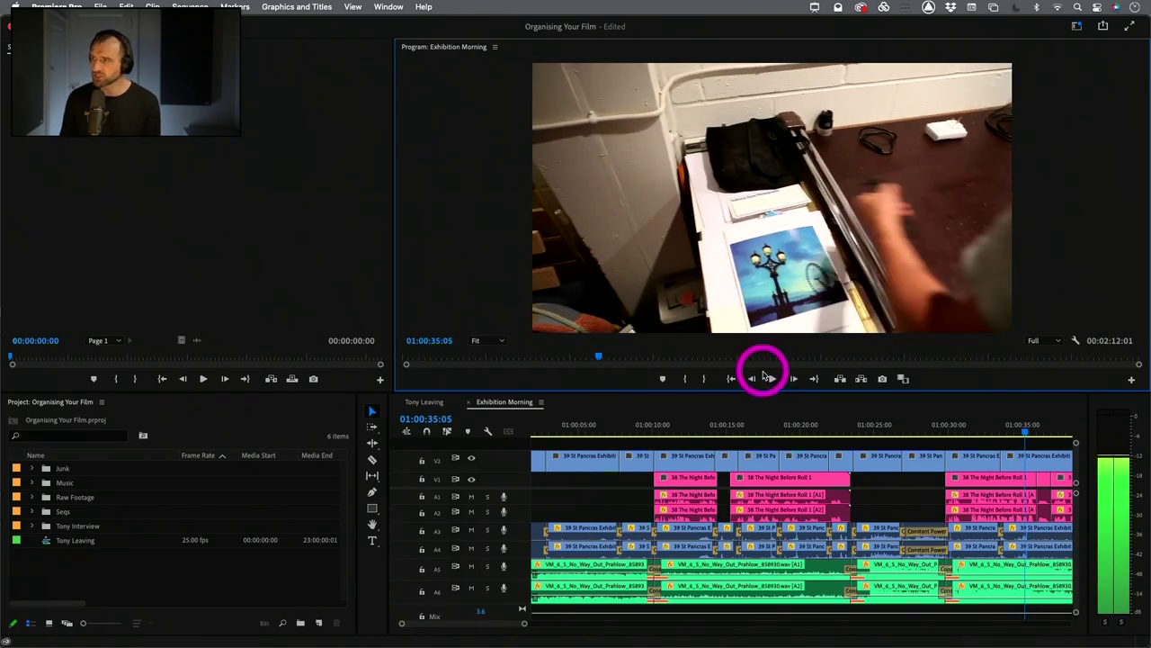
pyautogui.press('Right')
pyautogui.press('Right')
pyautogui.press('Right')
pyautogui.press('Right')
pyautogui.press('Right')
pyautogui.press('Right')
pyautogui.press('Right')
pyautogui.press('Right')
pyautogui.press('Right')
pyautogui.press('Right')
pyautogui.press('Right')
pyautogui.press('Right')
pyautogui.press('Right')
pyautogui.press('Right')
pyautogui.press('Right')
pyautogui.press('Right')
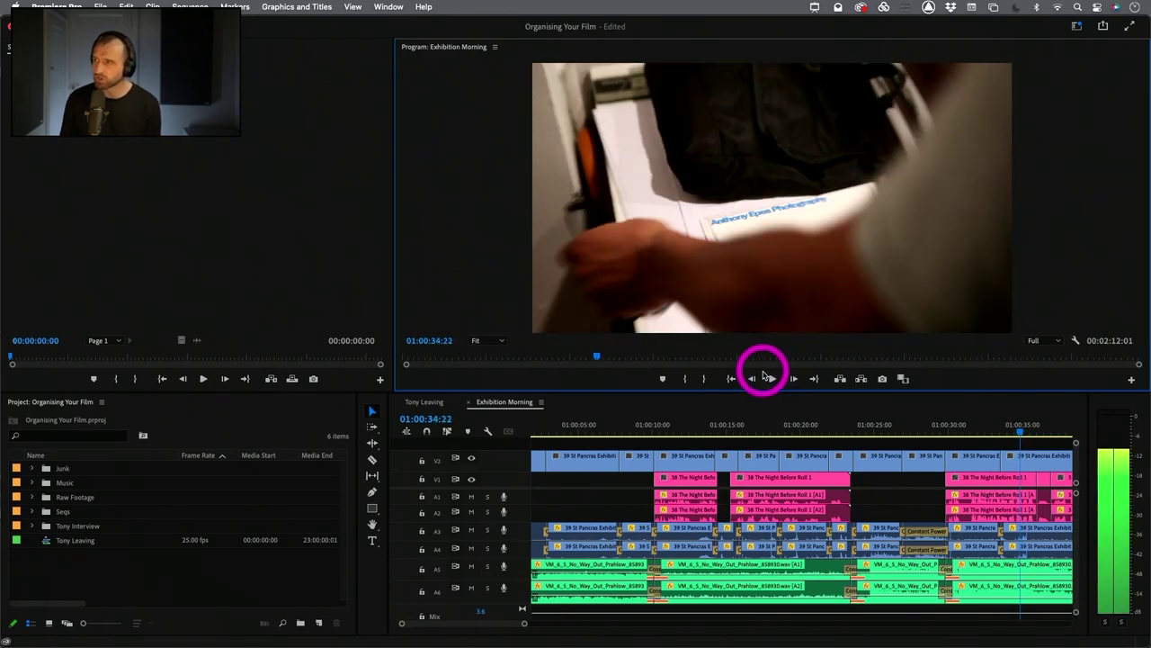
# Step forward through the camera move from the desk up to the man's back, parking at 01:00:36:08.
pyautogui.press('Right')
pyautogui.press('Right')
pyautogui.press('Right')
pyautogui.press('Right')
pyautogui.press('Right')
pyautogui.press('Right')
pyautogui.press('Right')
pyautogui.press('Right')
pyautogui.press('Right')
pyautogui.press('Right')
pyautogui.press('Right')
pyautogui.press('Right')
pyautogui.press('Right')
pyautogui.press('Right')
pyautogui.press('Right')
pyautogui.press('Right')
pyautogui.press('Right')
pyautogui.press('Right')
pyautogui.press('Right')
pyautogui.press('Right')
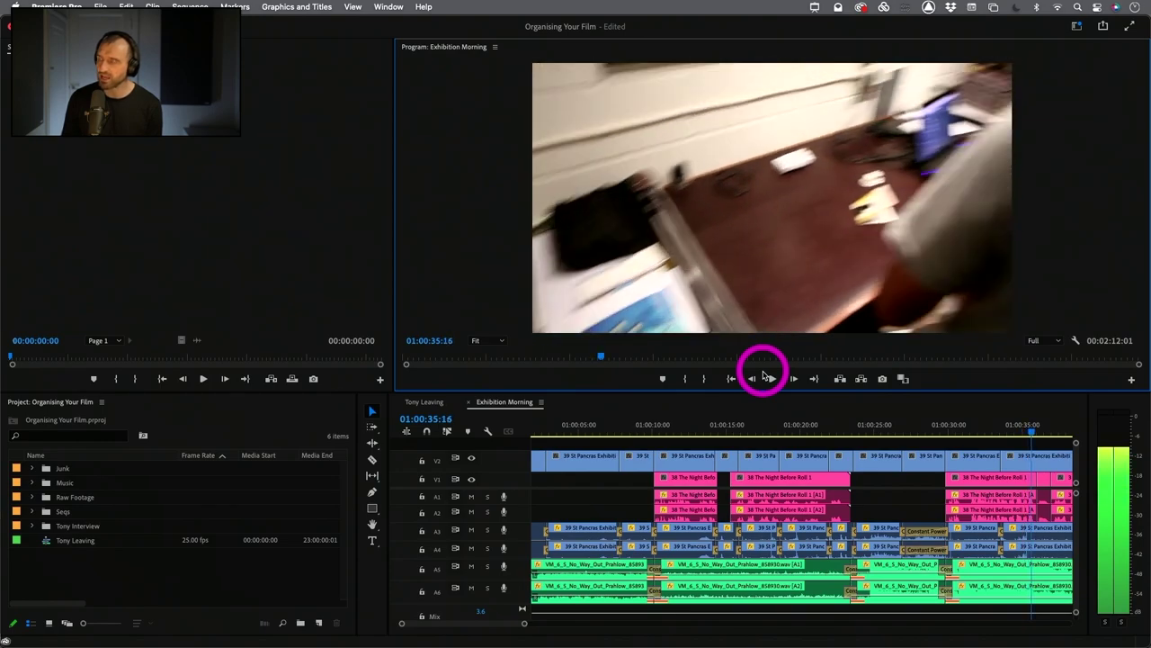
pyautogui.press('Right')
pyautogui.press('Right')
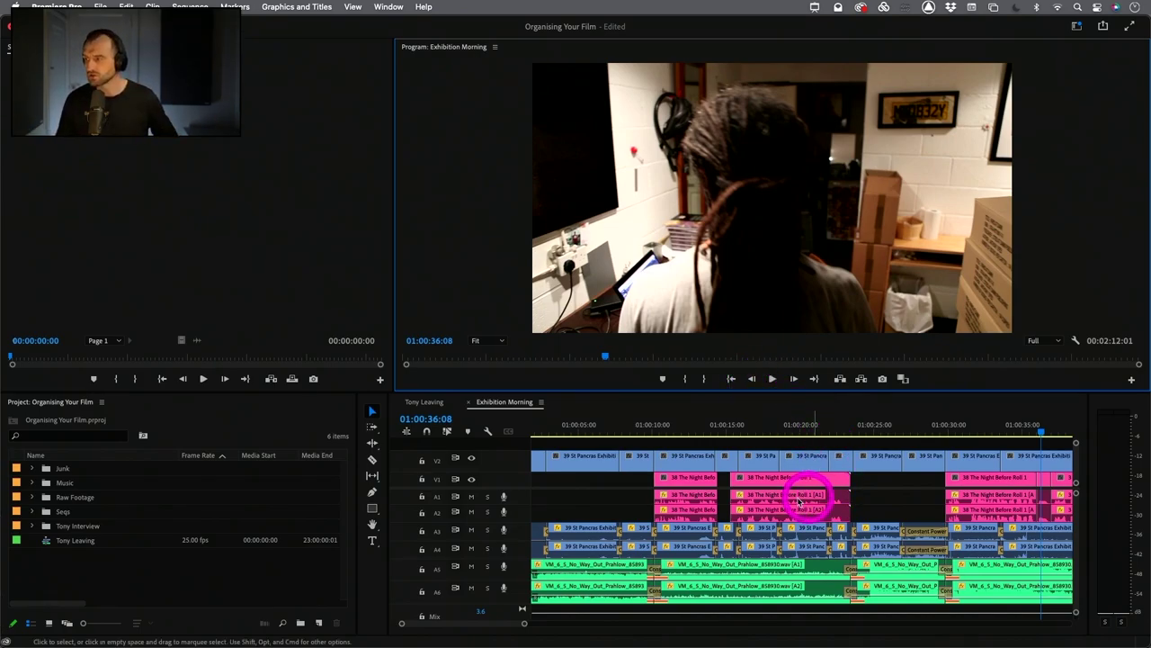
# Play from the desk shot into the cafetière plunging shot, then step back across that cut to 01:00:38:15.
pyautogui.click(769, 381)
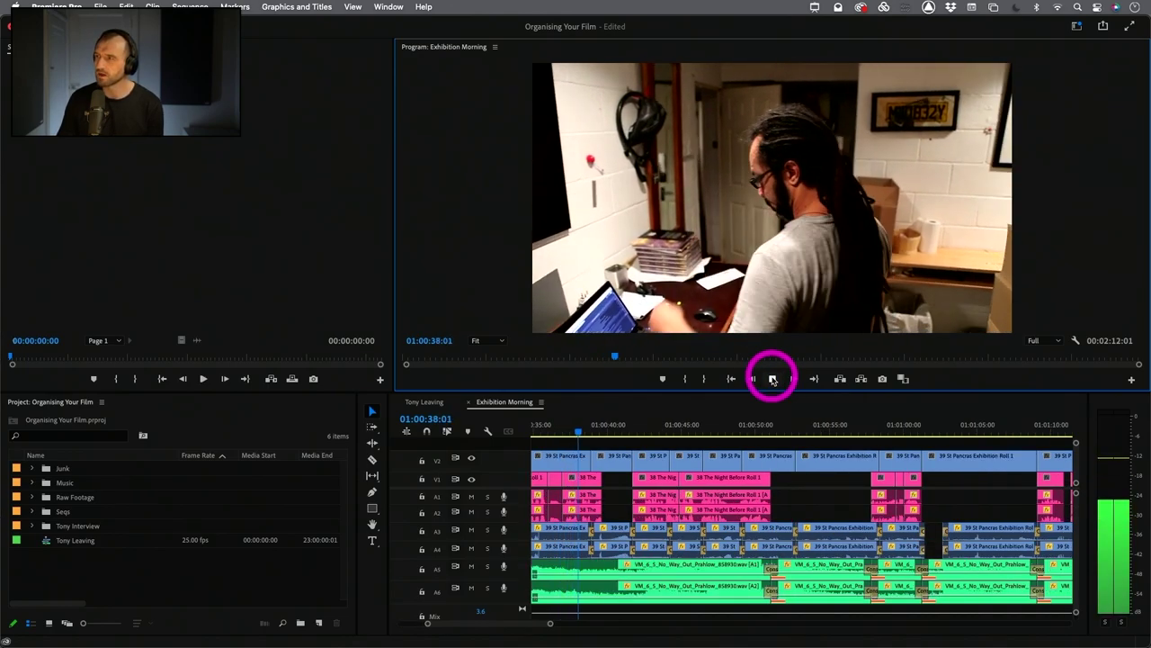
pyautogui.click(772, 380)
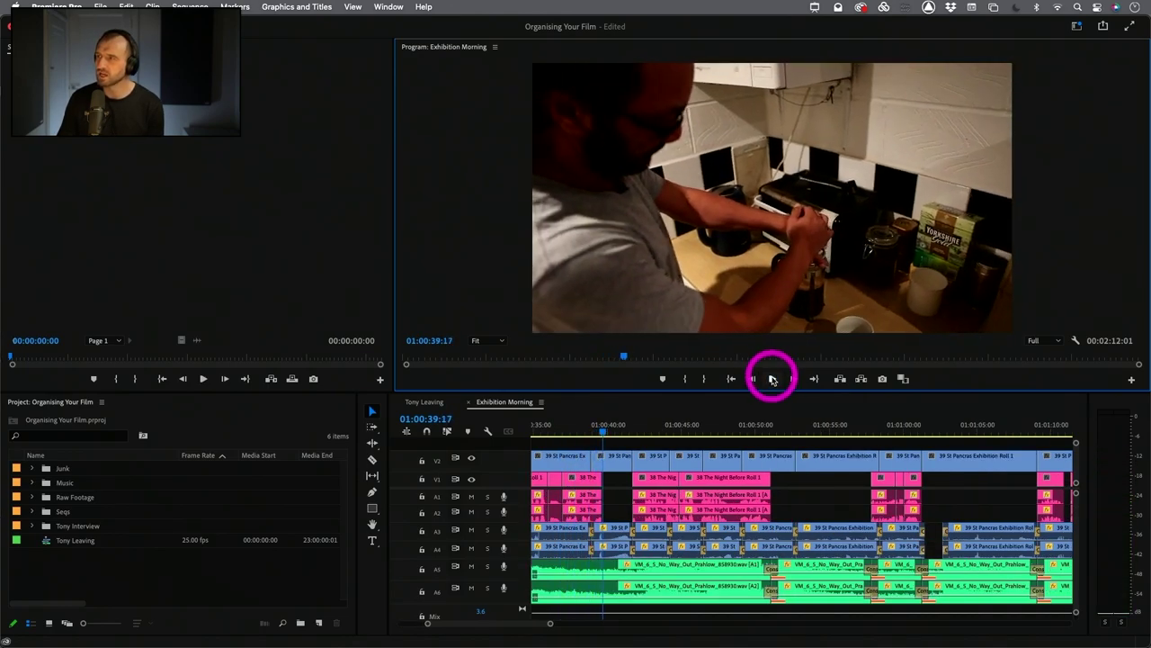
pyautogui.press('Left')
pyautogui.press('Left')
pyautogui.press('Left')
pyautogui.press('Left')
pyautogui.press('Left')
pyautogui.press('Left')
pyautogui.press('Left')
pyautogui.press('Left')
pyautogui.press('Left')
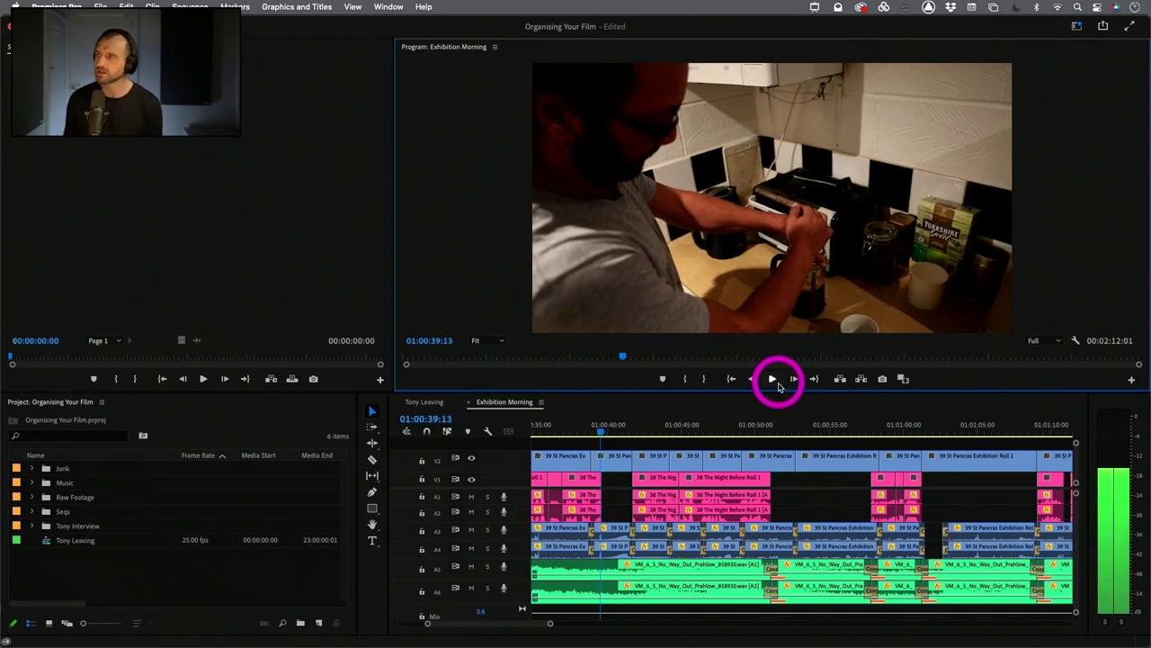
pyautogui.press('Left')
pyautogui.press('Left')
pyautogui.press('Left')
pyautogui.press('Left')
pyautogui.press('Left')
pyautogui.press('Left')
pyautogui.press('Left')
pyautogui.press('Left')
pyautogui.press('Left')
pyautogui.press('Left')
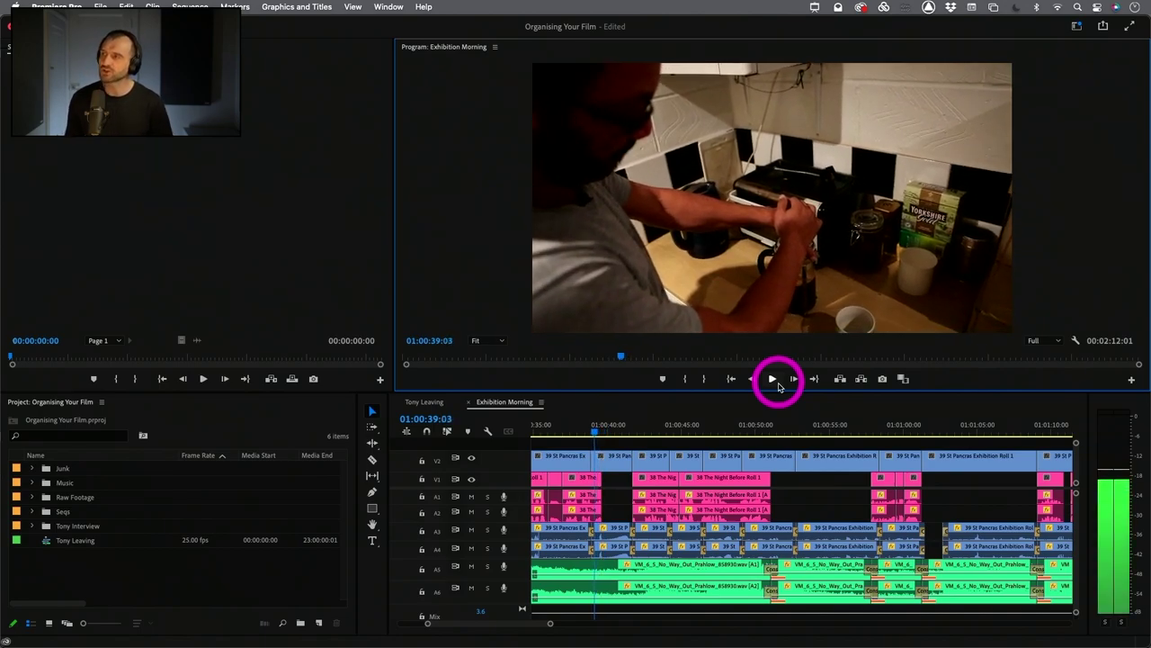
pyautogui.press('Left')
pyautogui.press('Left')
pyautogui.press('Left')
pyautogui.press('Left')
pyautogui.press('Left')
pyautogui.press('Left')
pyautogui.press('Left')
pyautogui.press('Left')
pyautogui.press('Left')
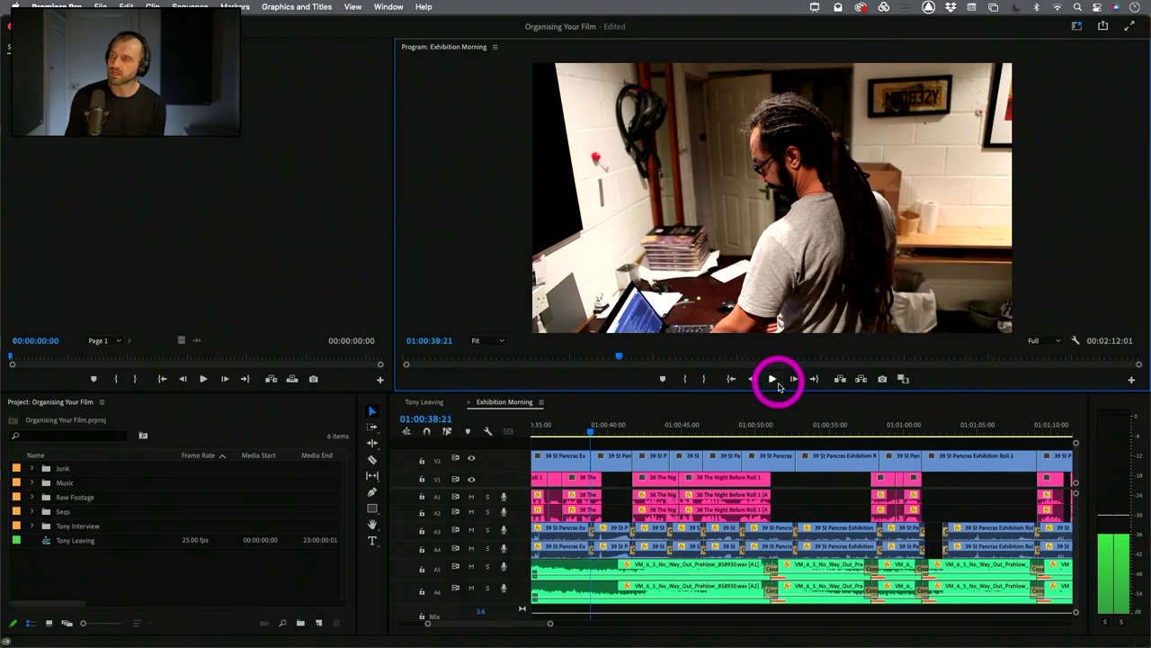
pyautogui.press('Right')
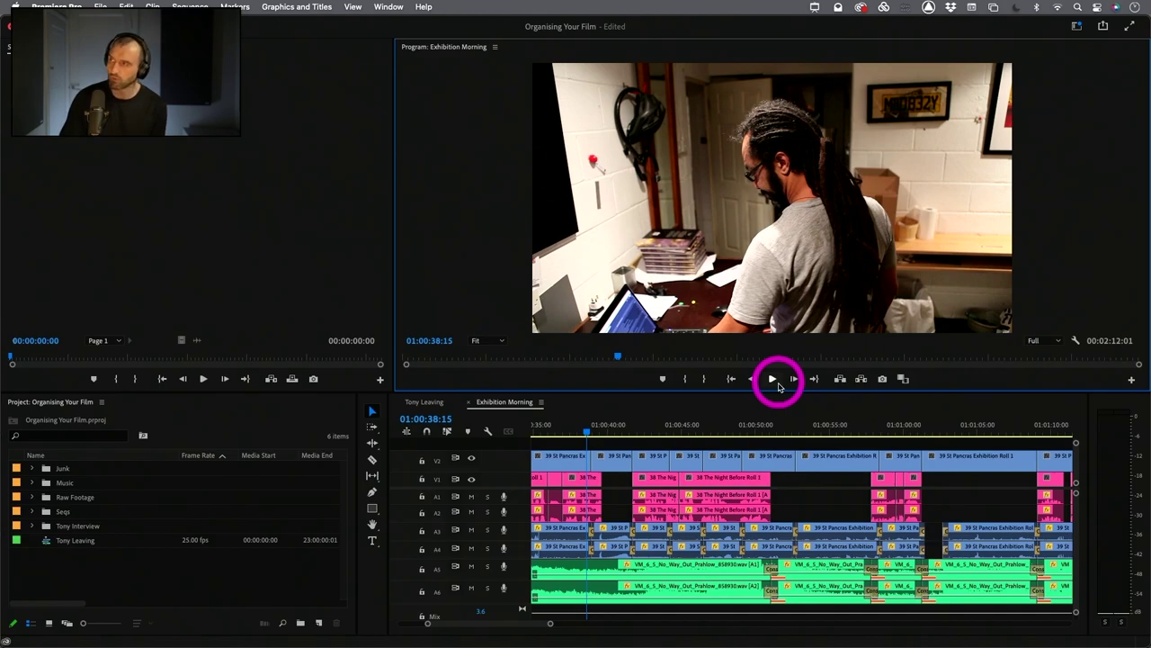
# Play across the cut into the cafetière plunging shot and on to the milk-pouring close-up, stopping at 01:00:45:00.
pyautogui.click(779, 385)
pyautogui.click(779, 385)
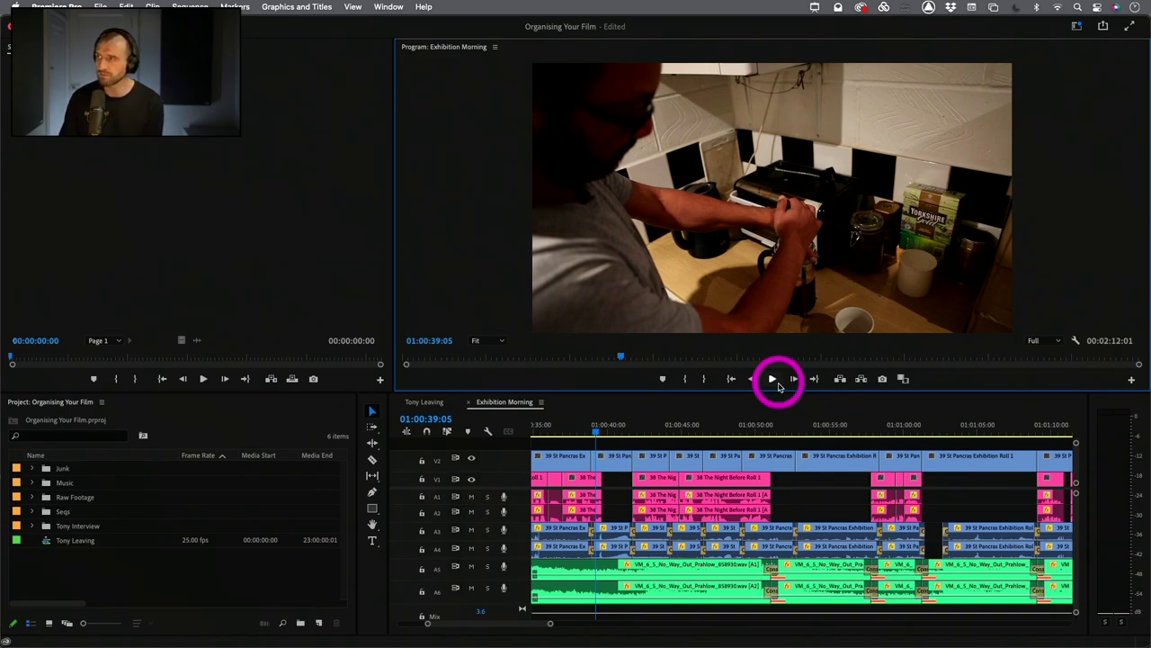
pyautogui.click(779, 385)
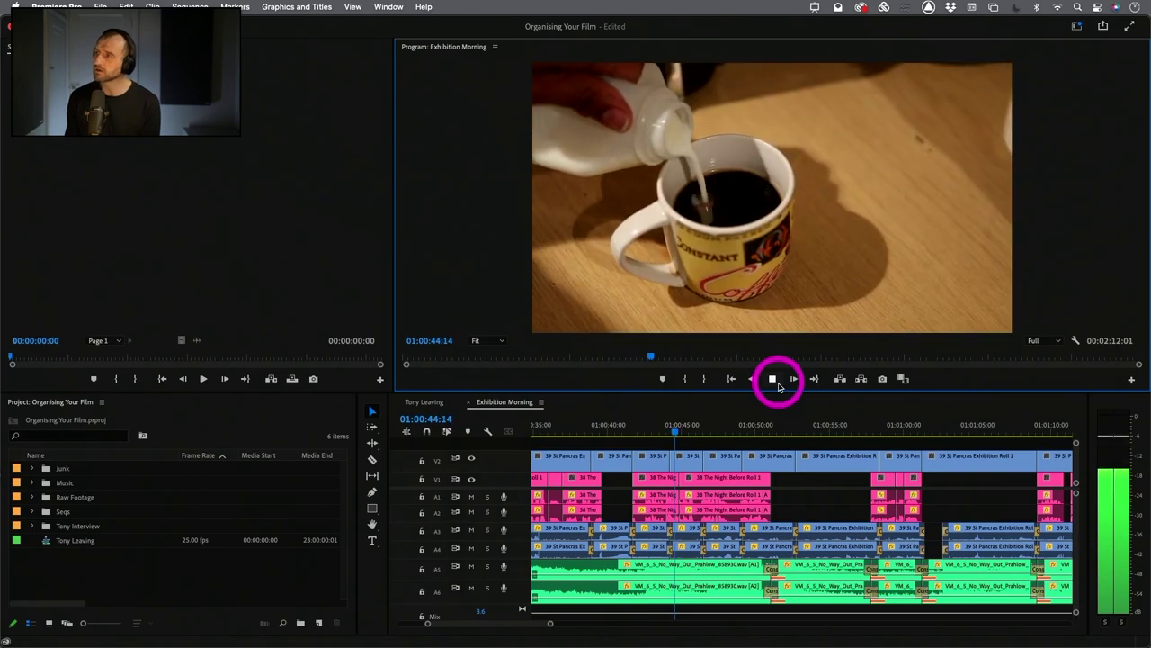
pyautogui.click(779, 385)
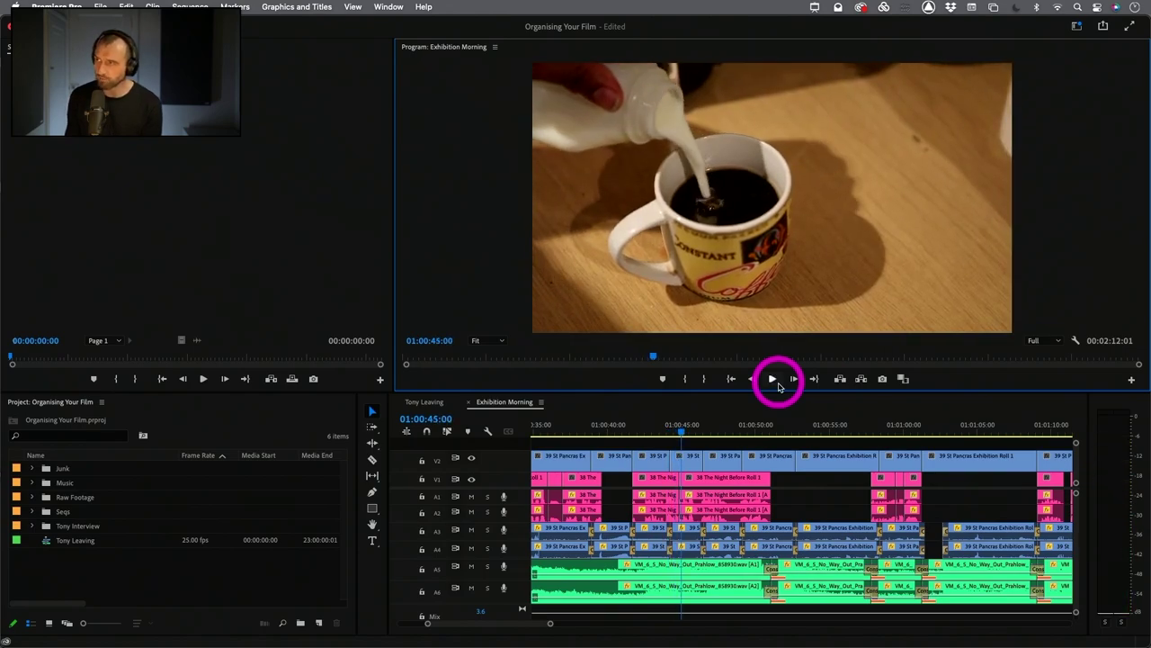